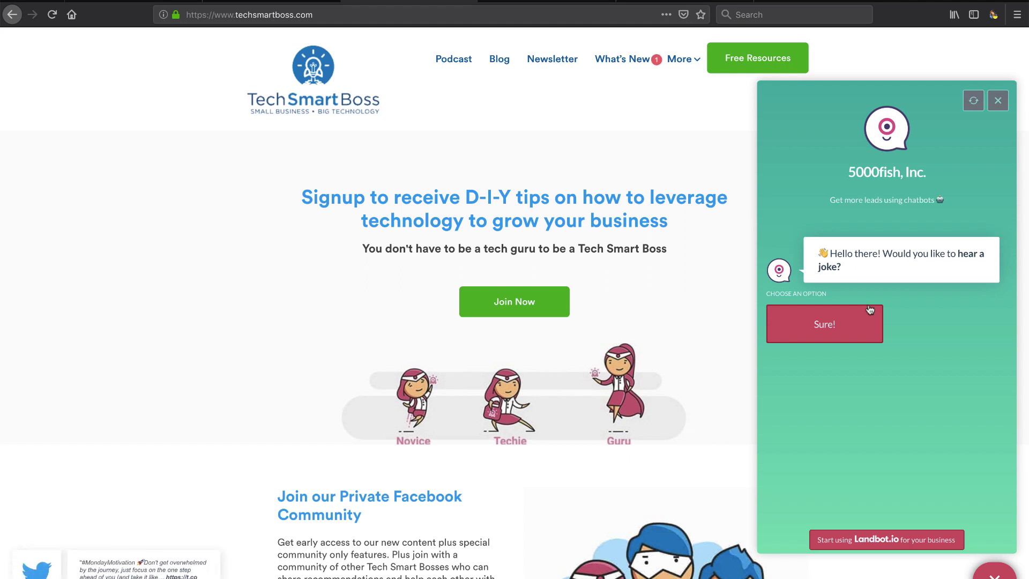
Step: Answer the joke chatbot with Sure! and the guess USB
click(869, 310)
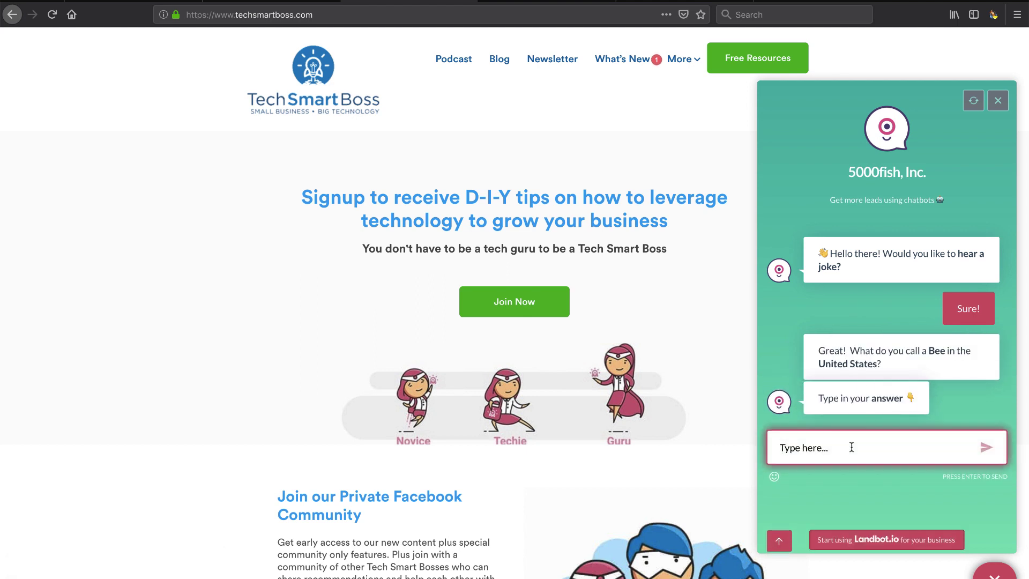
text(USB)
key(Return)
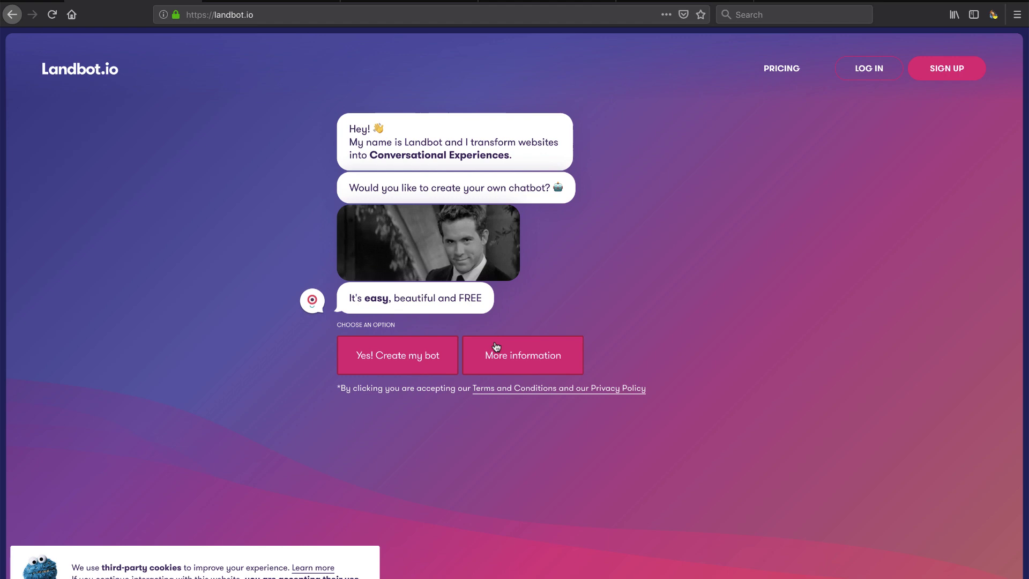
Step: Follow the Landbot demo's story, then start a new Landbot in the builder
click(514, 358)
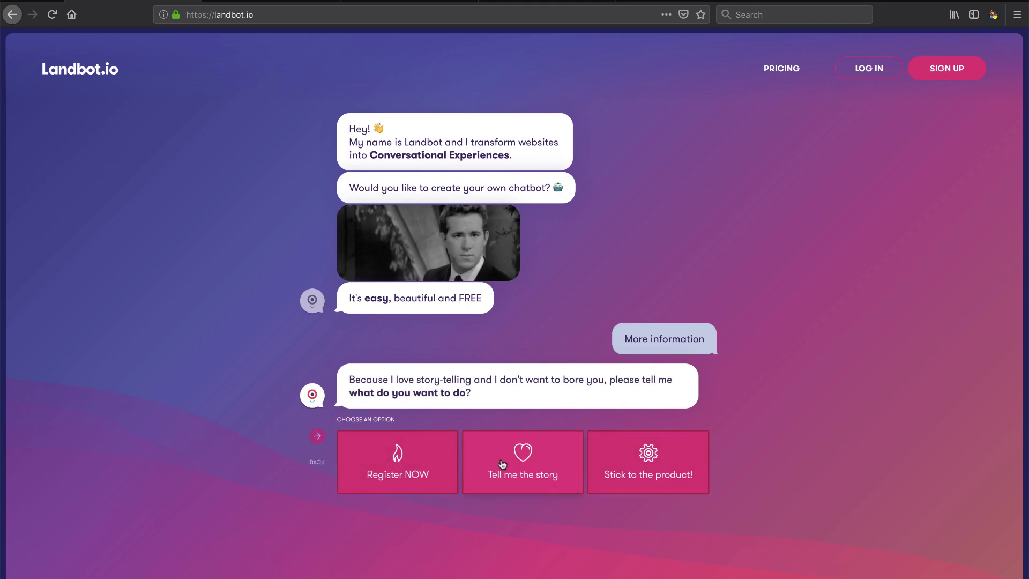
click(529, 463)
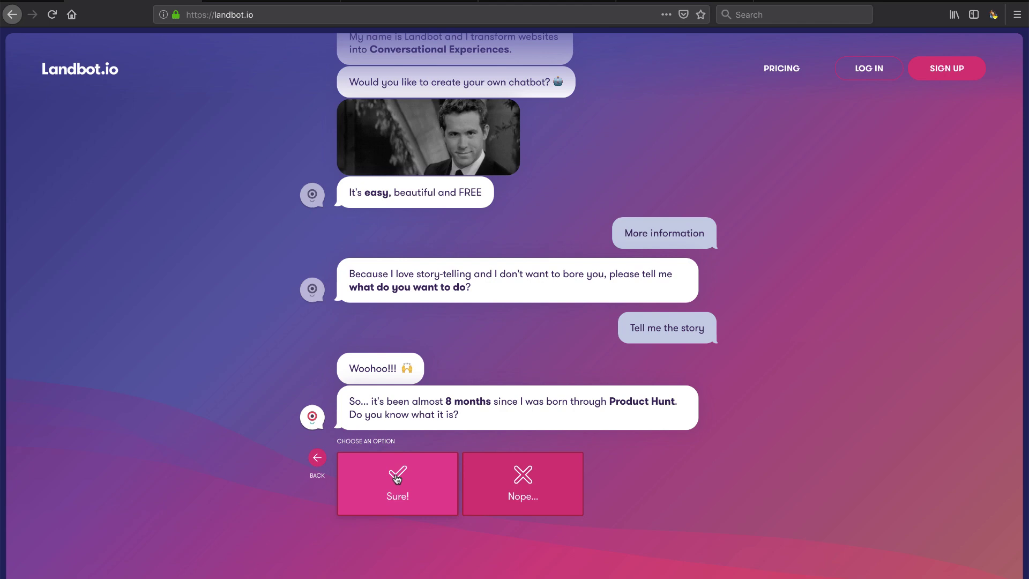
click(420, 465)
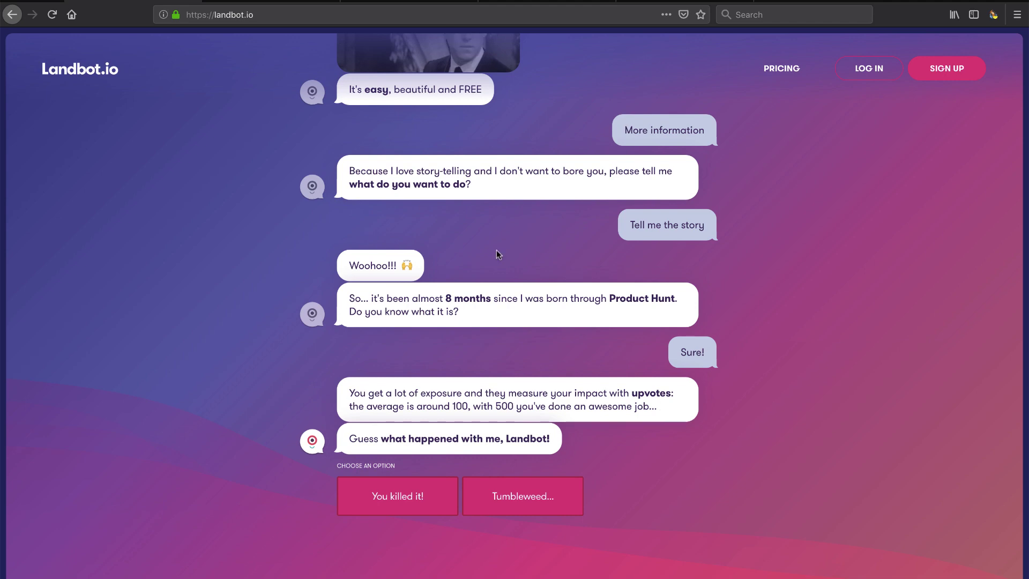
click(273, 3)
click(739, 272)
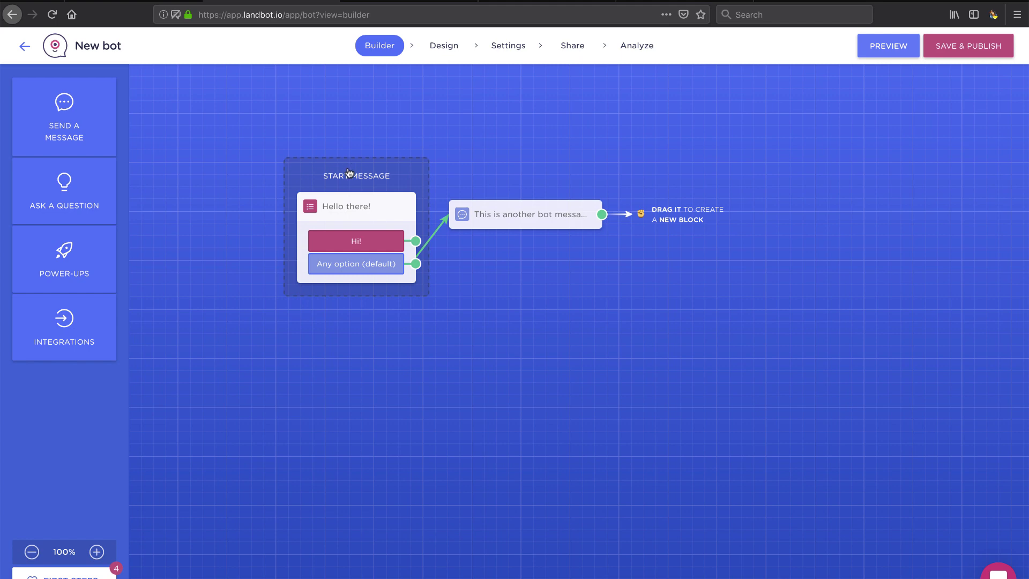
Step: Change the start message to '👋 Hello there! Would you like to hear a joke'
drag(336, 167, 259, 138)
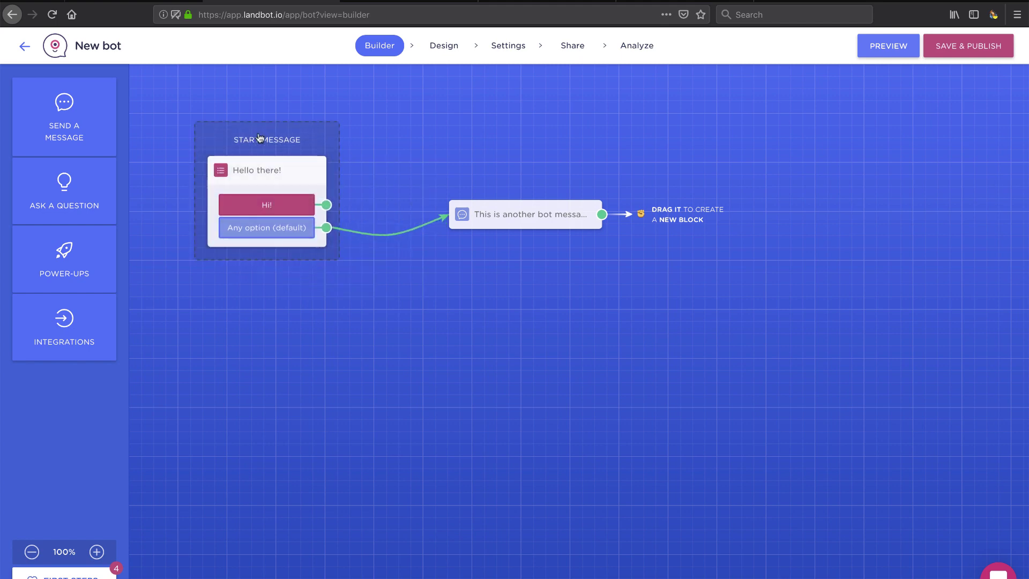
click(262, 172)
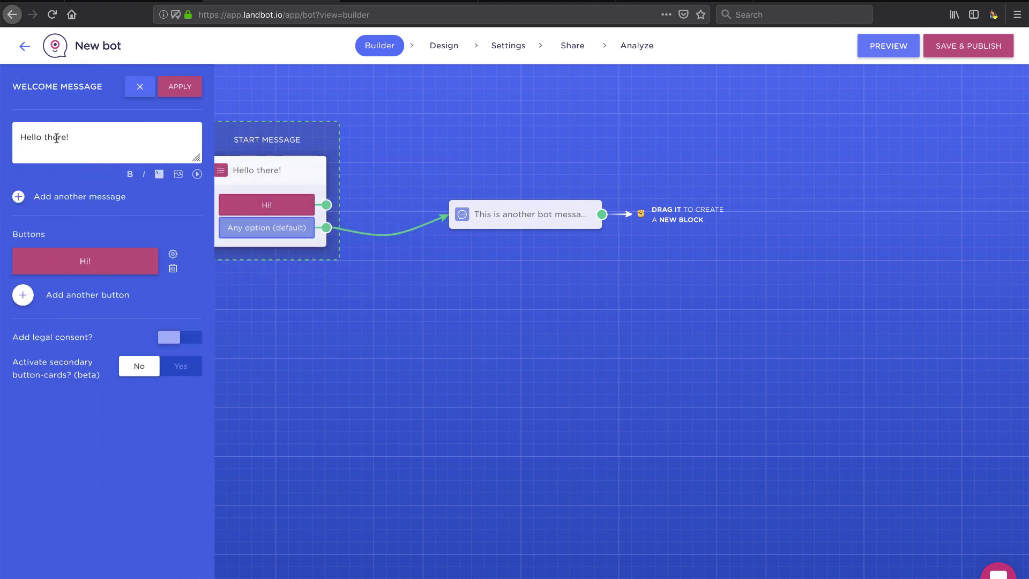
click(21, 137)
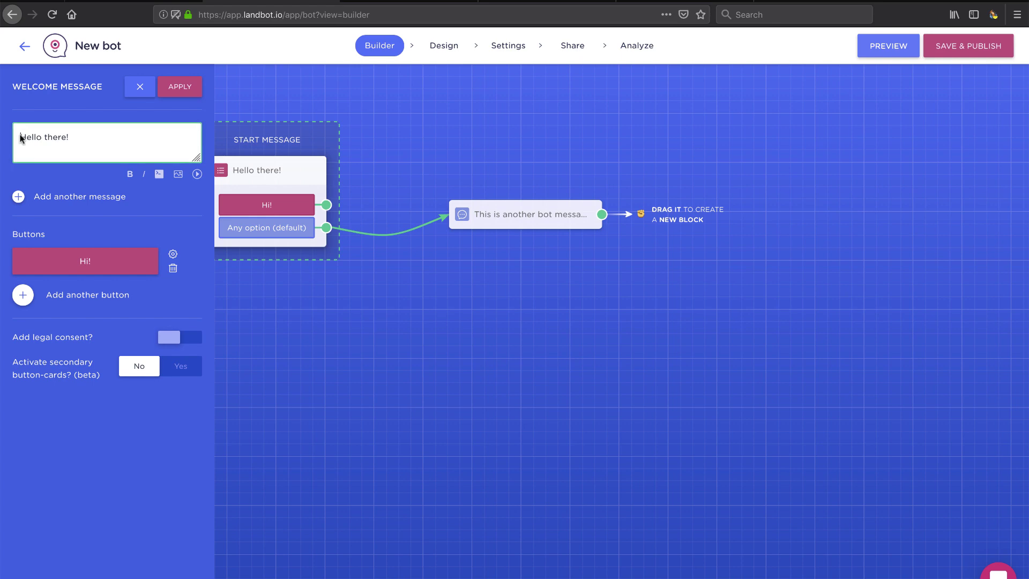
click(21, 139)
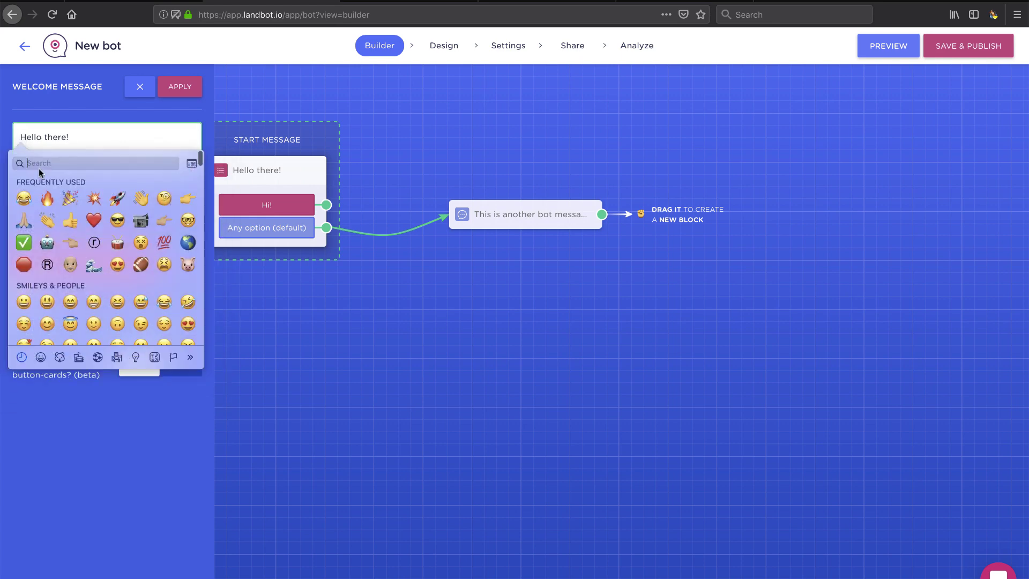
click(141, 199)
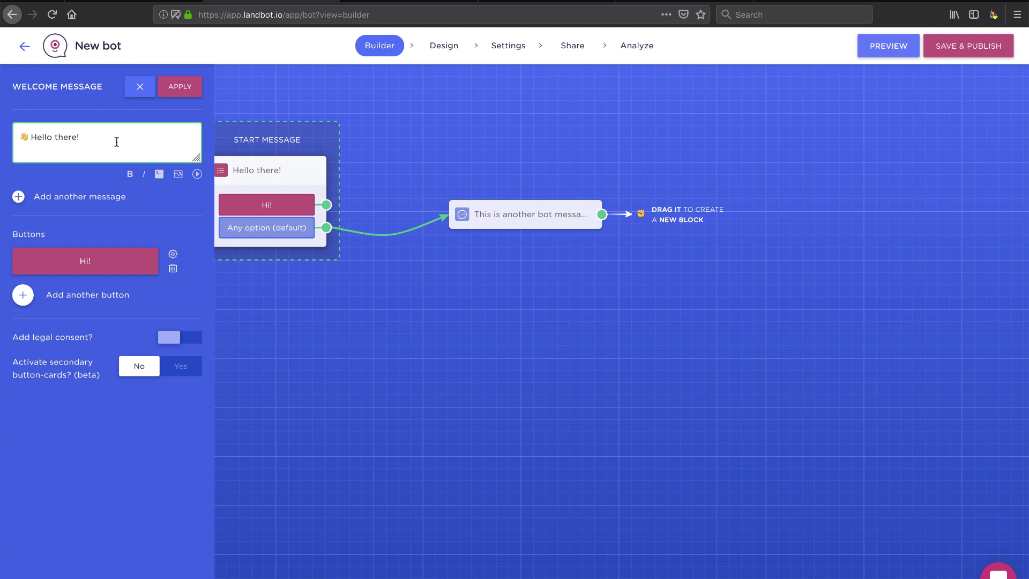
text(Would you like to hear a joke?)
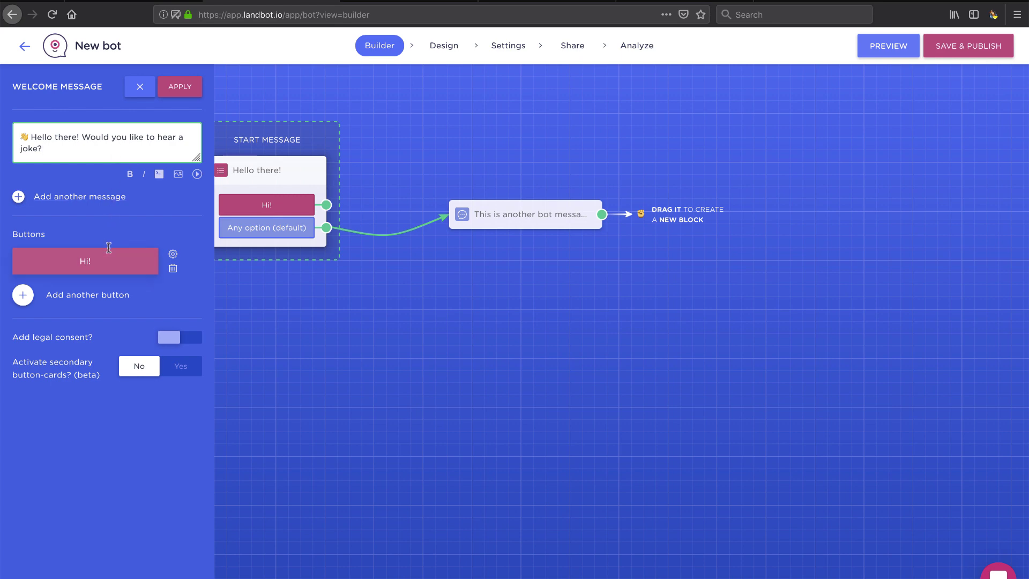
Step: Rename the Hi! reply button to Sure! and apply the welcome message
click(87, 259)
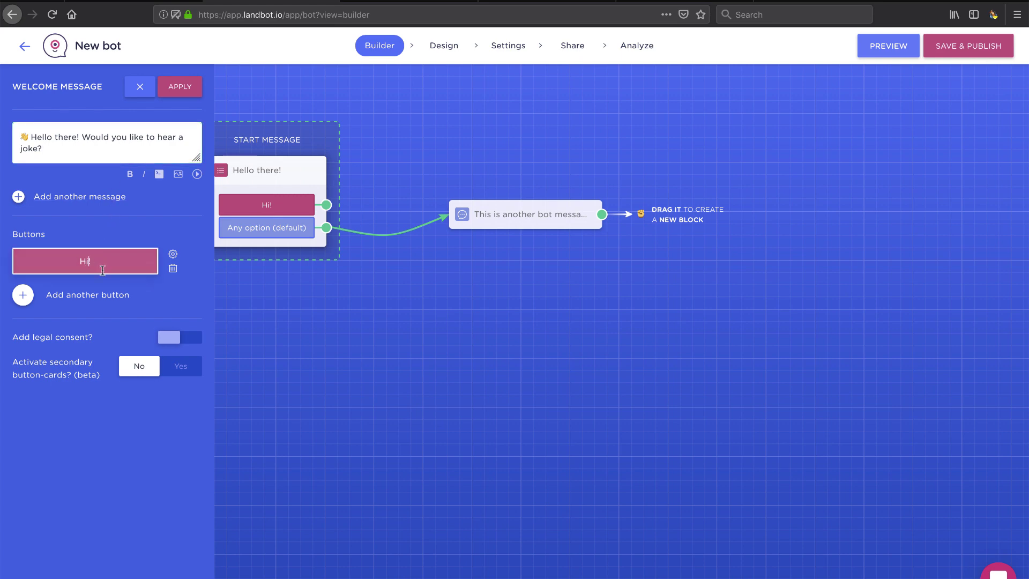
key(ctrl+a)
key(BackSpace)
text(Sure!)
click(179, 94)
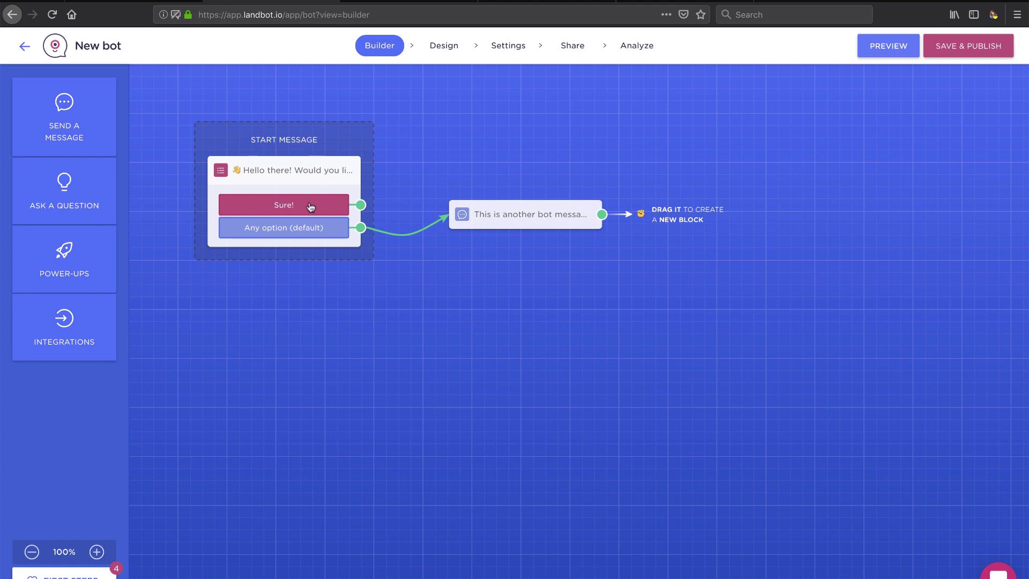
Step: Replace the second message with 'Great! What do you call a Bee in the United States?'
mouse_move(493, 217)
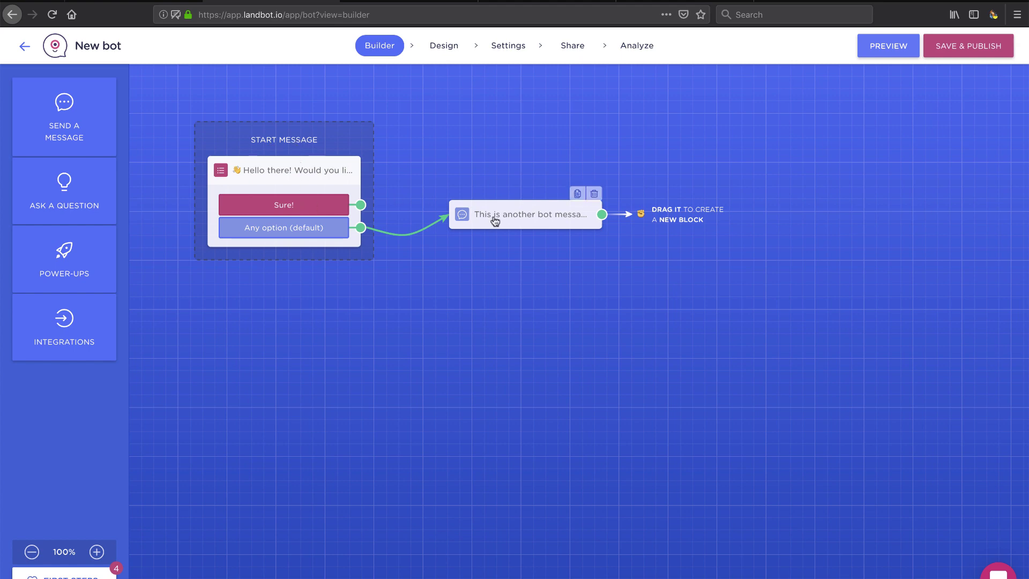
click(549, 225)
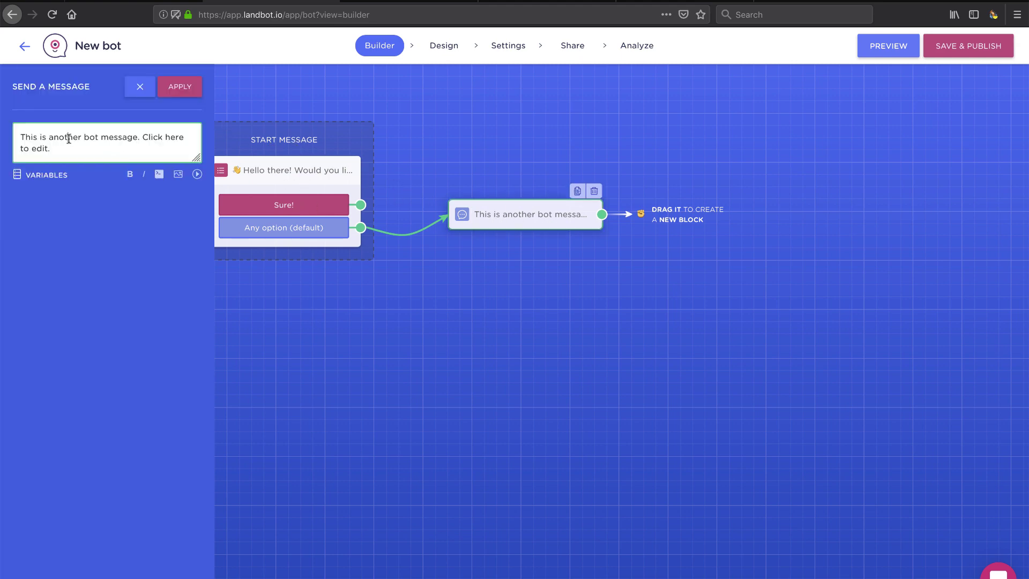
drag(18, 134, 90, 155)
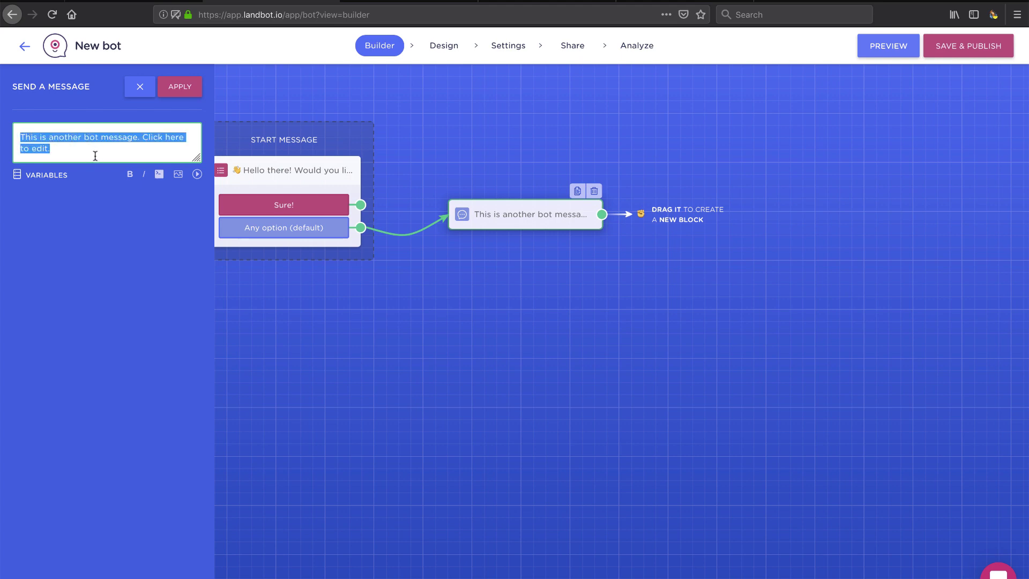
text(Great)
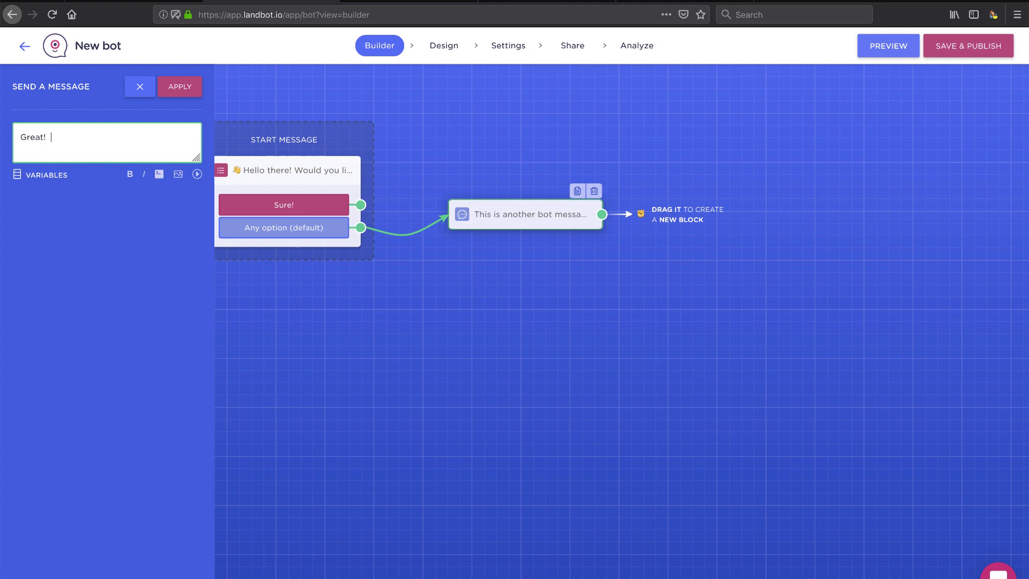
text(!  What do you call a Bee in he)
key(BackSpace)
key(BackSpace)
key(BackSpace)
text(the U)
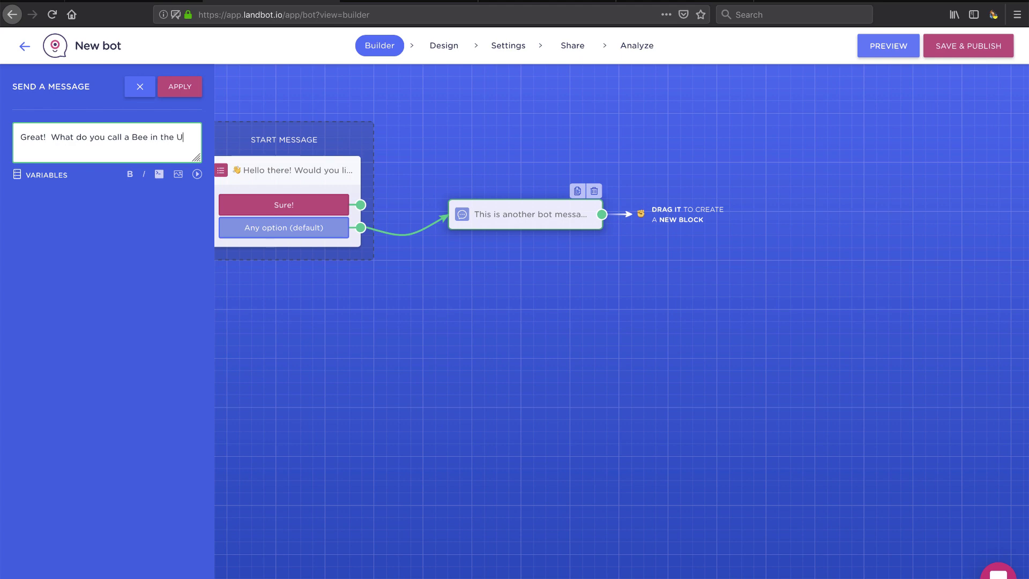
text(nited States?)
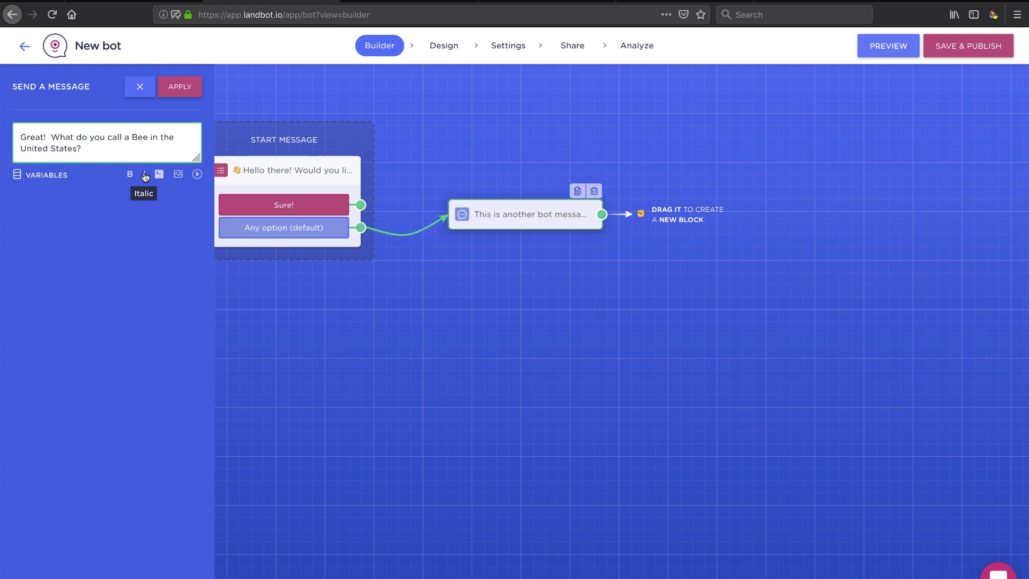
Step: Wrap Bee and United States in asterisks for emphasis
click(145, 177)
click(152, 138)
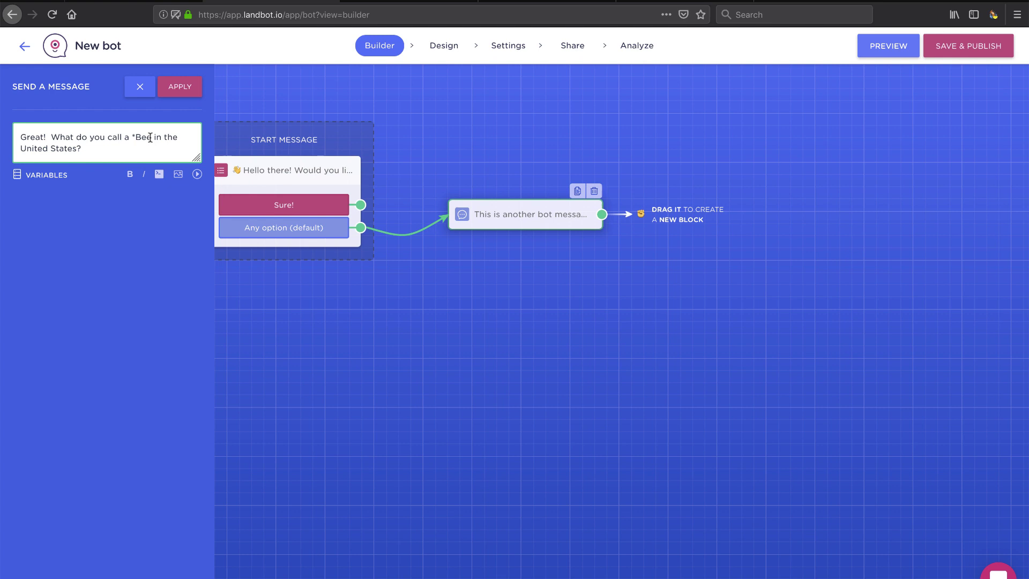
text(*)
click(19, 148)
text(*)
click(80, 149)
text(*)
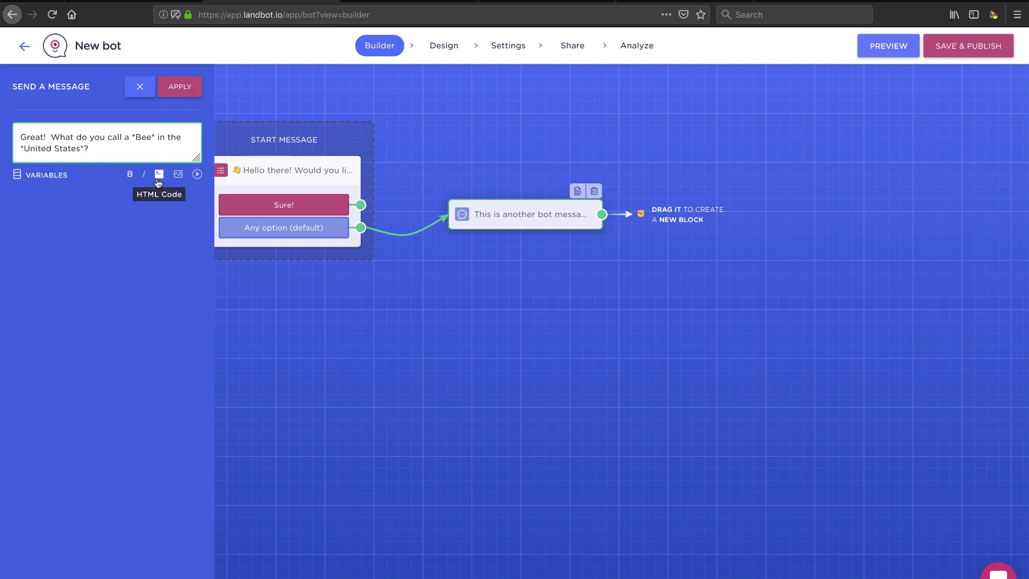
Step: Apply the joke question, then preview the bot and answer Sure! to see the Bee question
click(185, 93)
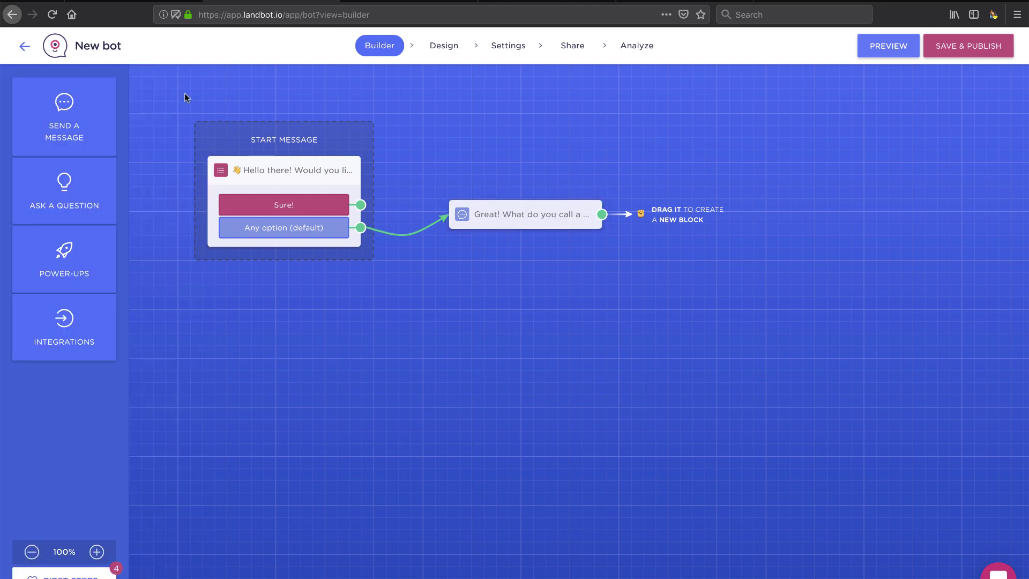
mouse_move(508, 230)
mouse_down()
mouse_move(508, 249)
mouse_move(508, 218)
mouse_up()
click(489, 211)
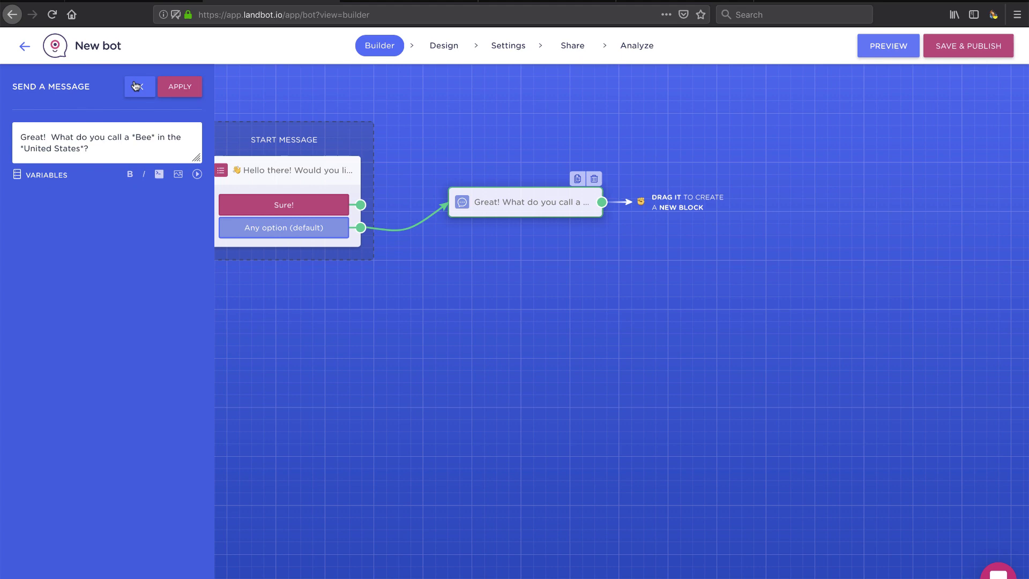
click(167, 88)
click(889, 46)
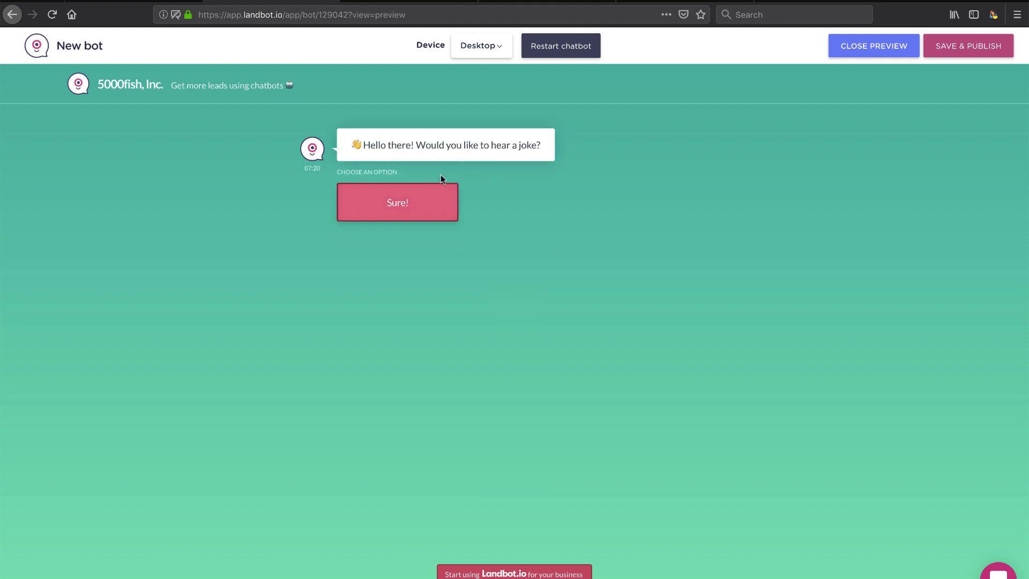
click(391, 212)
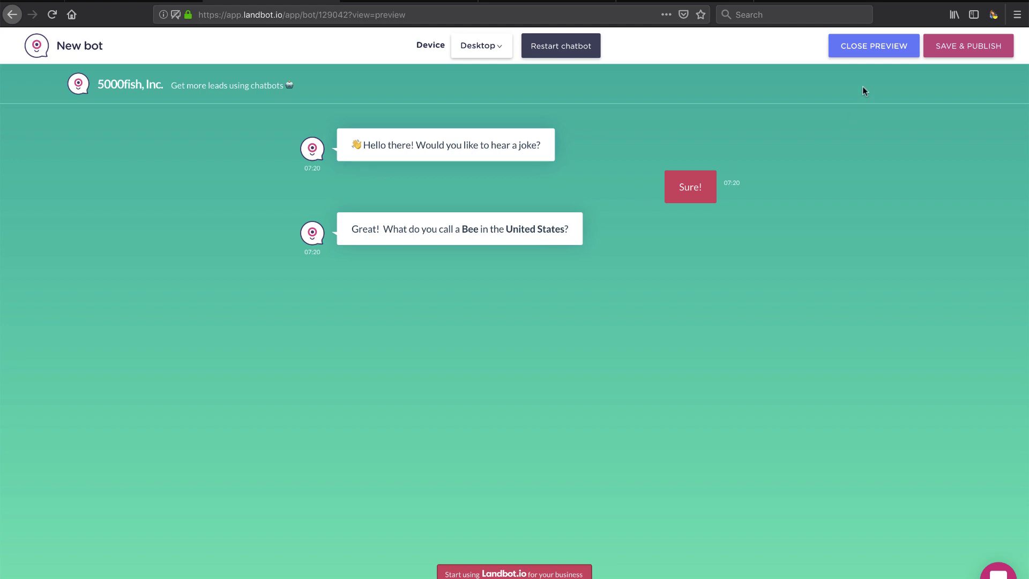
Step: Add a Text question block prompting 'Type in your *answer* 👇'
click(875, 47)
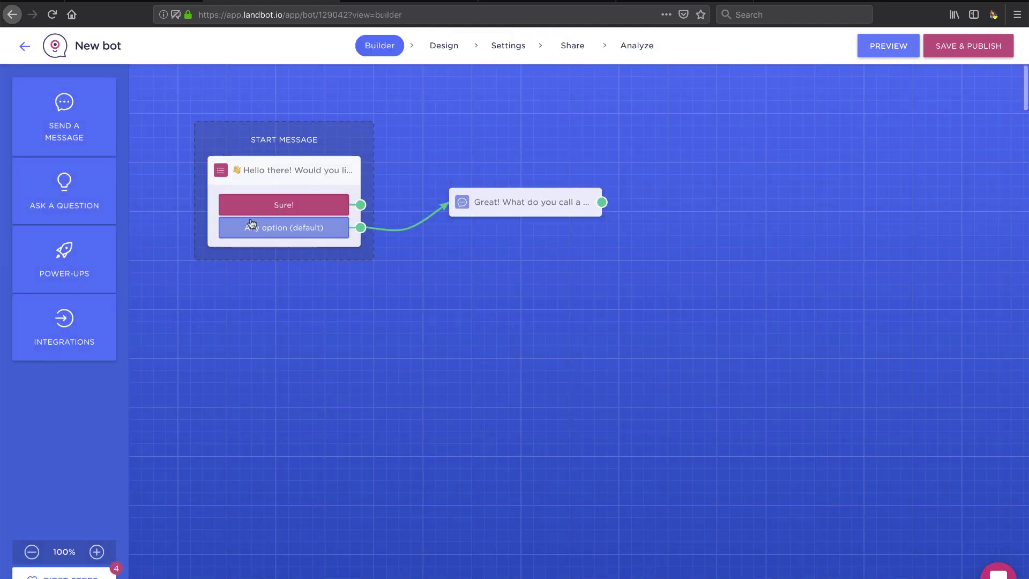
click(66, 131)
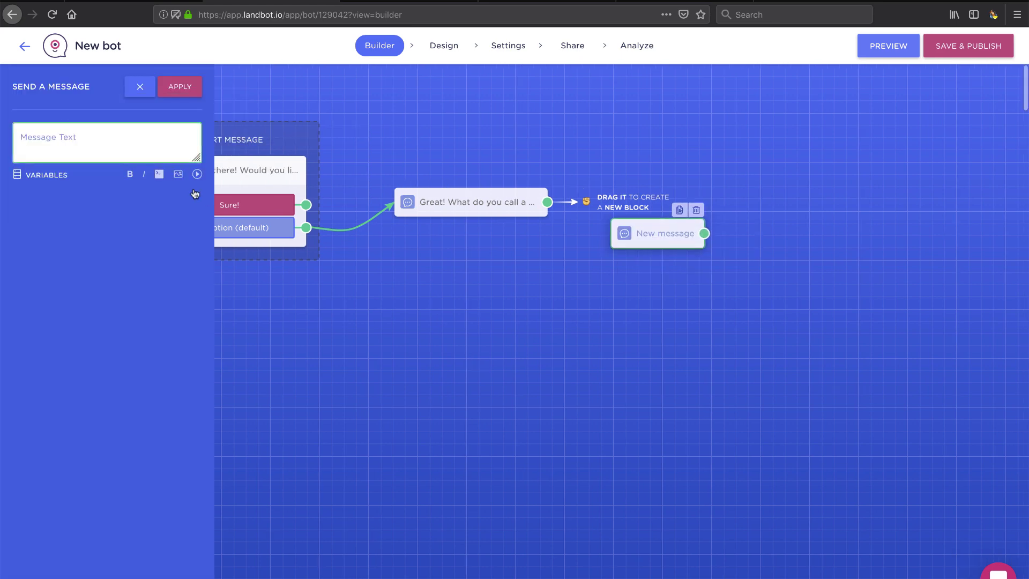
click(696, 210)
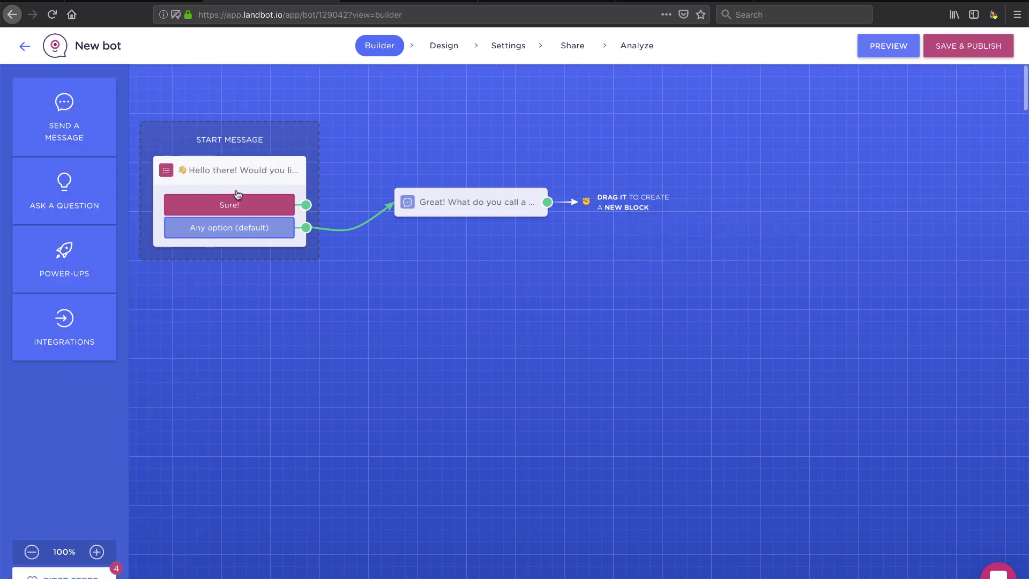
click(68, 198)
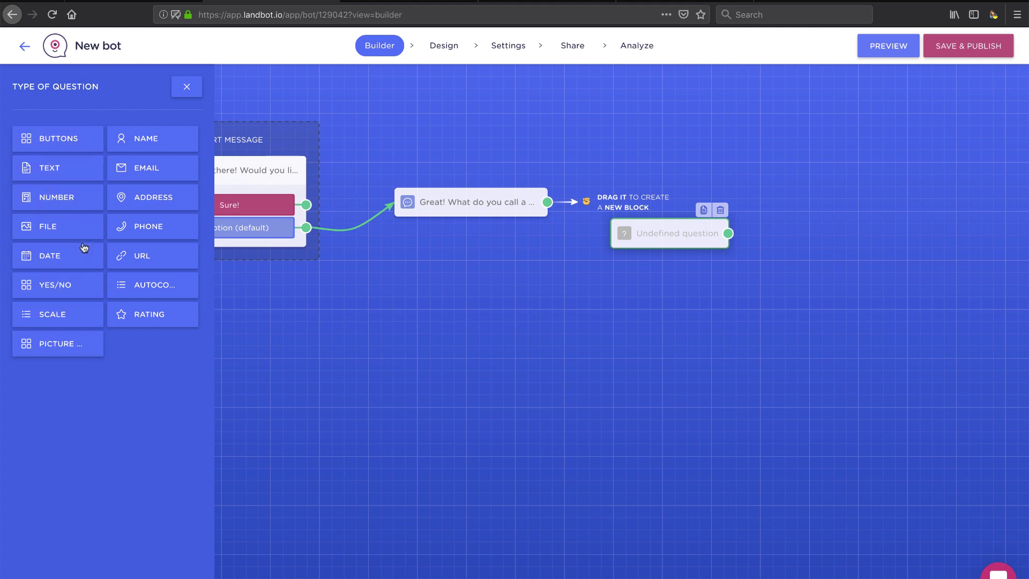
click(64, 170)
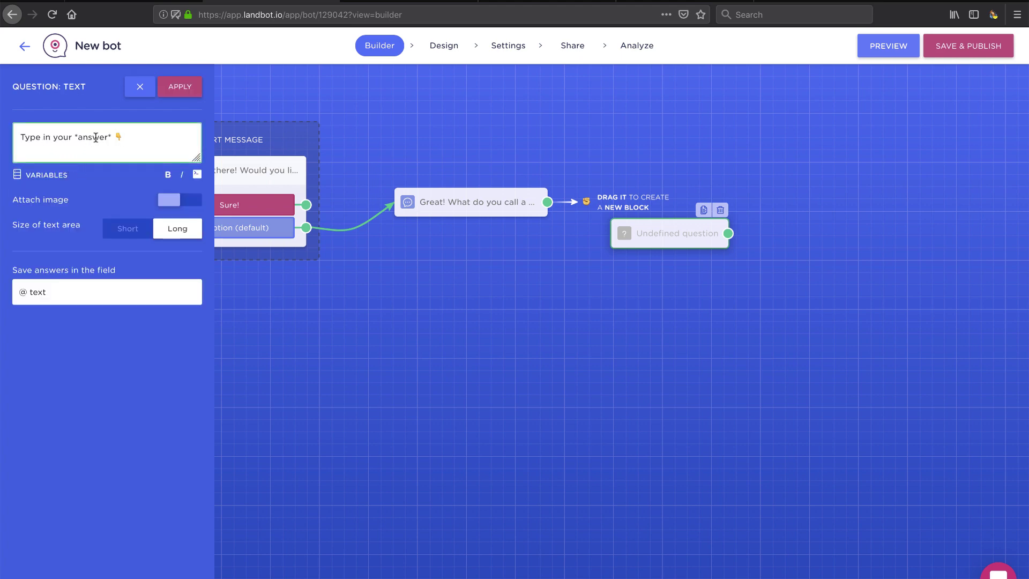
click(182, 87)
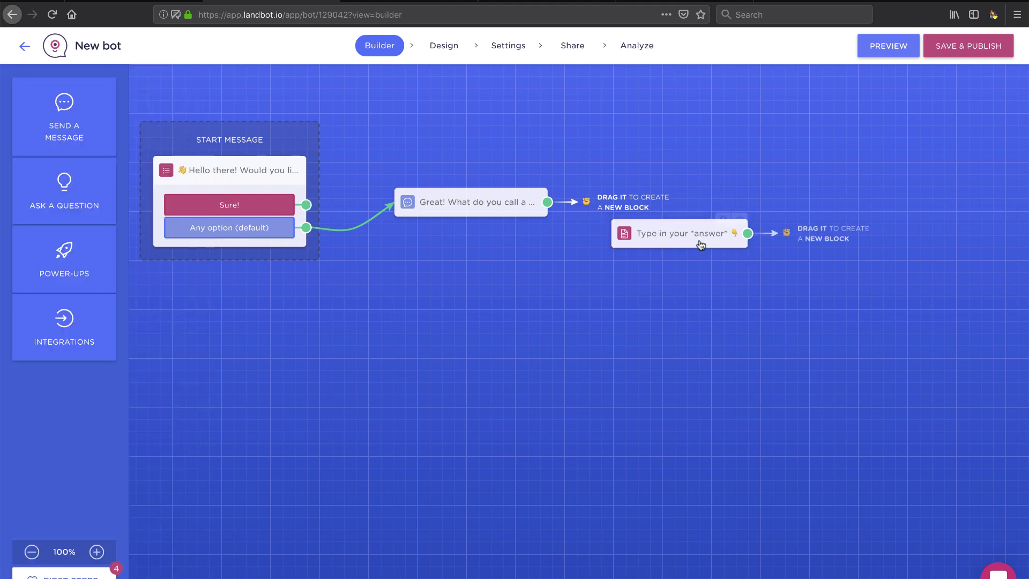
Step: Connect the joke message to the text question and bold *hear a joke?* in the welcome message
drag(635, 222, 537, 340)
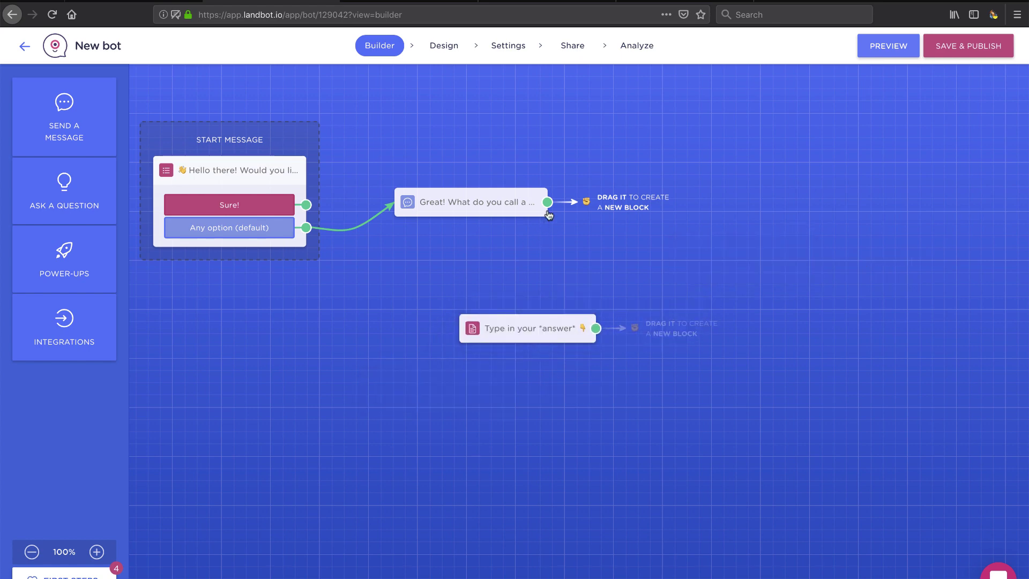
drag(548, 202, 579, 286)
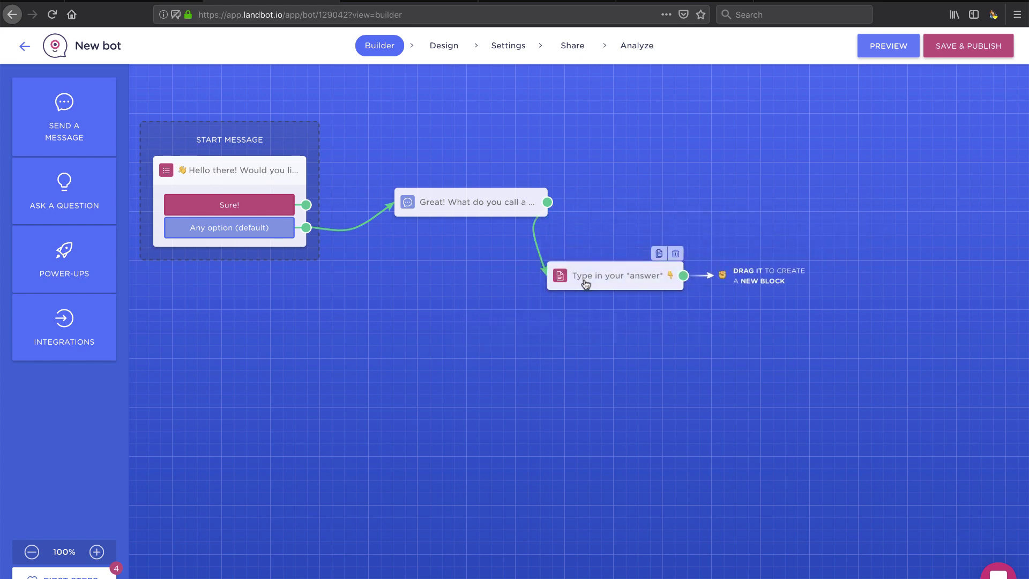
click(267, 172)
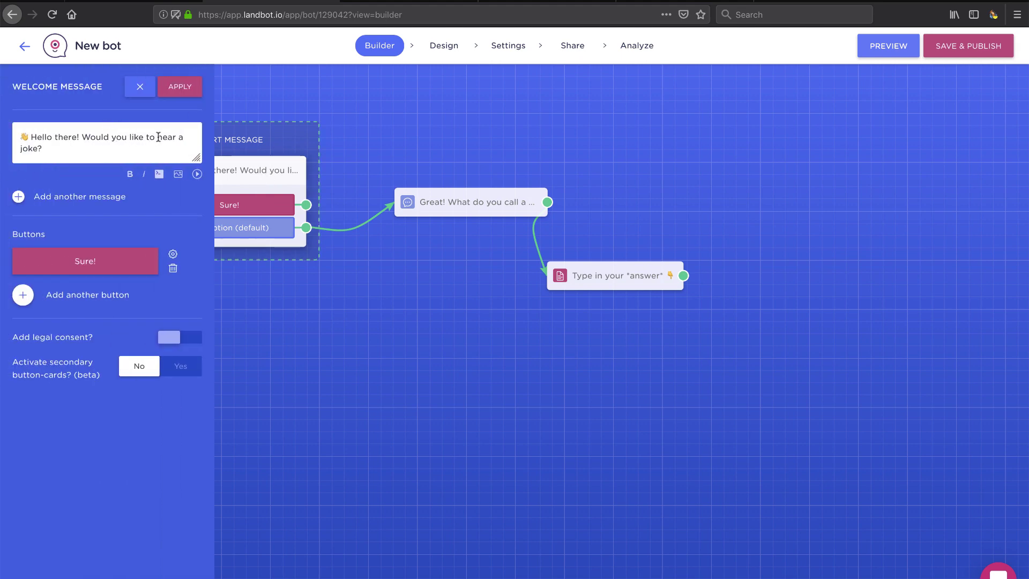
click(158, 138)
text(*)
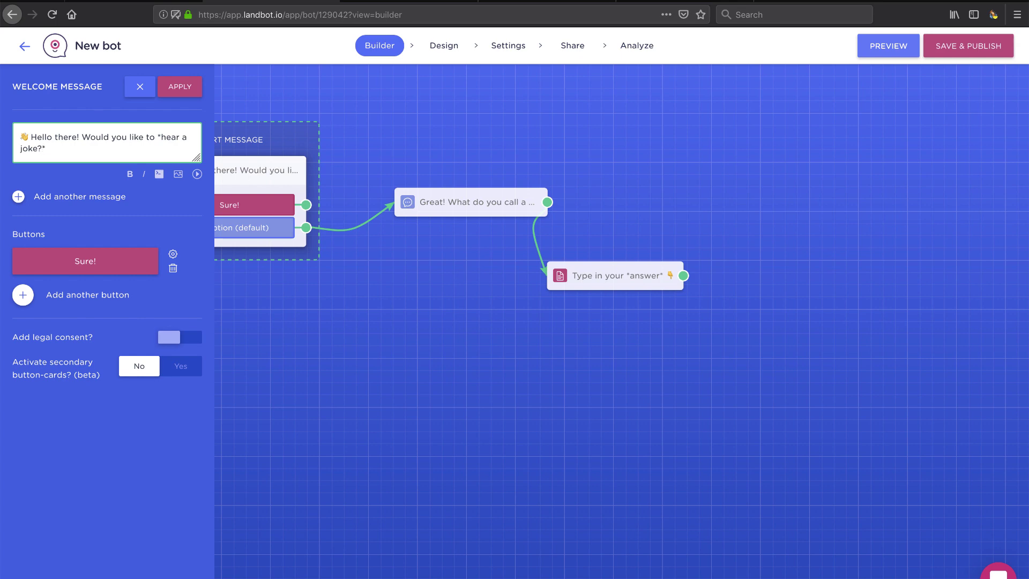
click(177, 87)
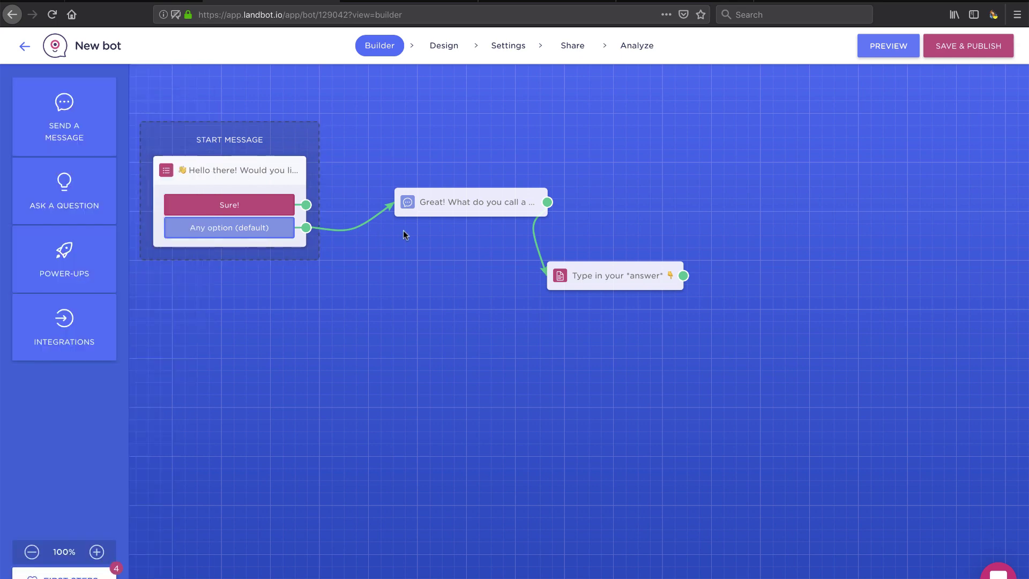
mouse_move(583, 285)
mouse_down()
mouse_move(607, 269)
mouse_move(578, 284)
mouse_up()
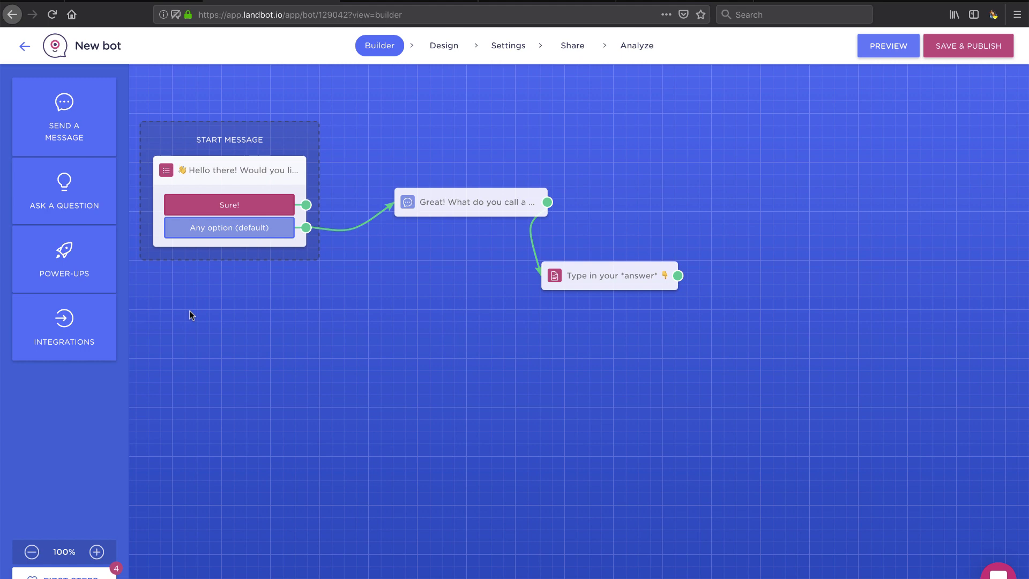
Step: Open Power-ups and preview the Conditional logic option
click(78, 258)
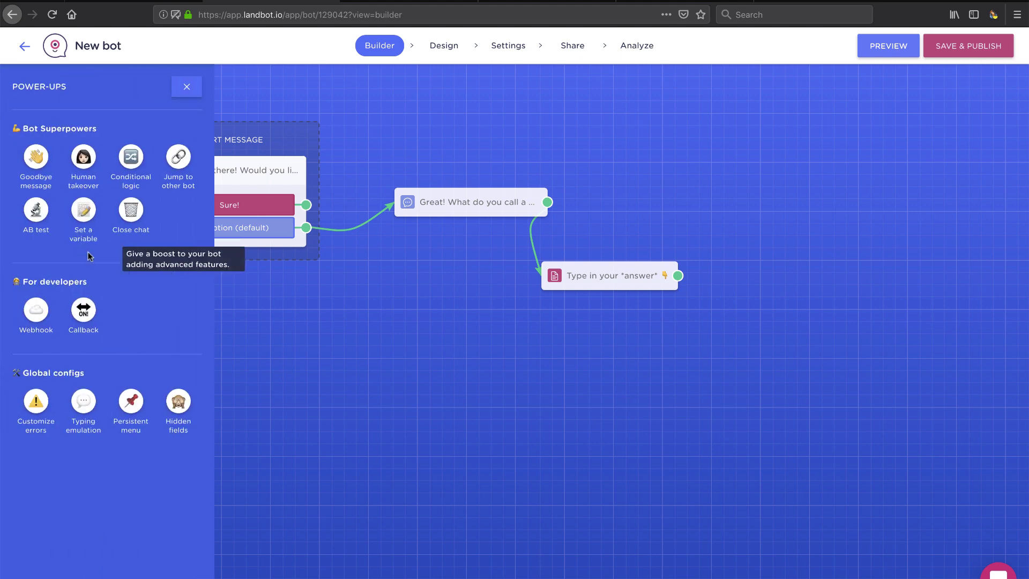
mouse_move(50, 195)
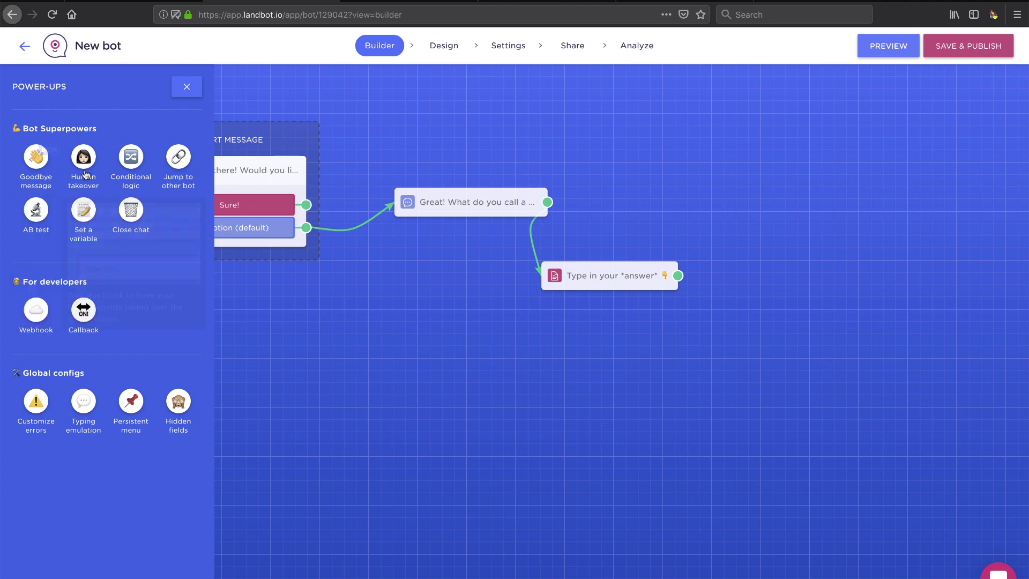
mouse_move(133, 176)
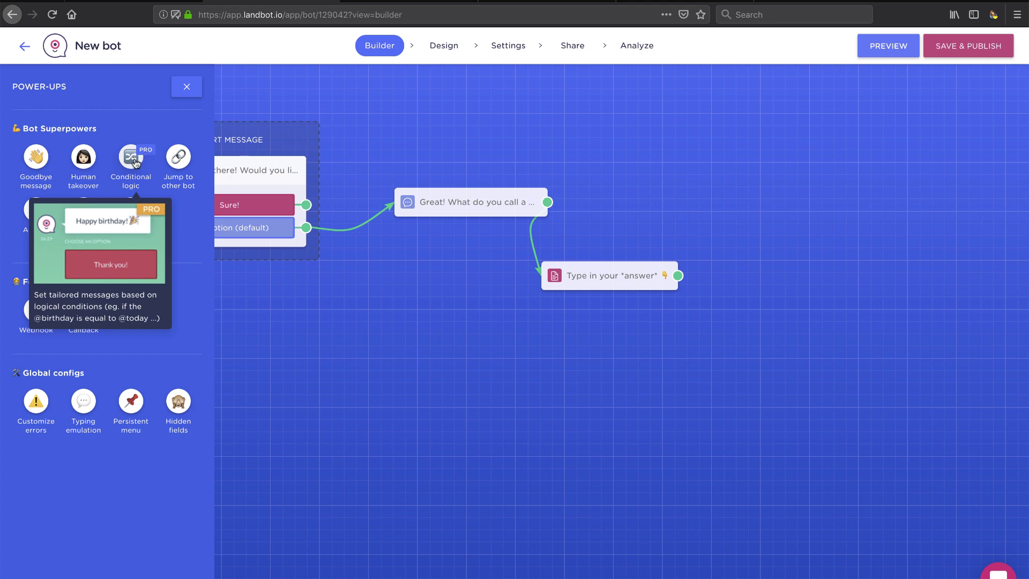
click(134, 160)
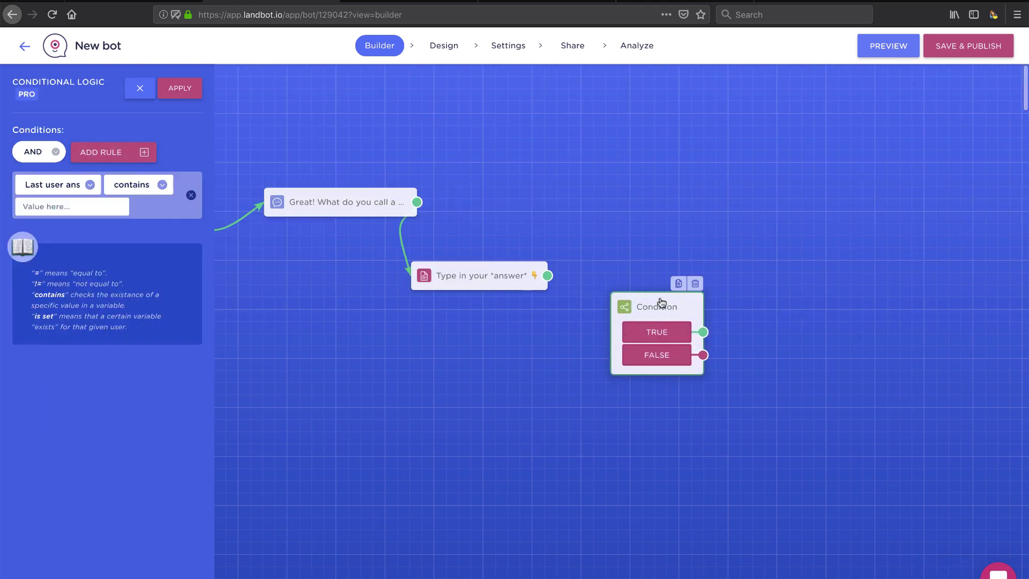
drag(658, 301, 612, 343)
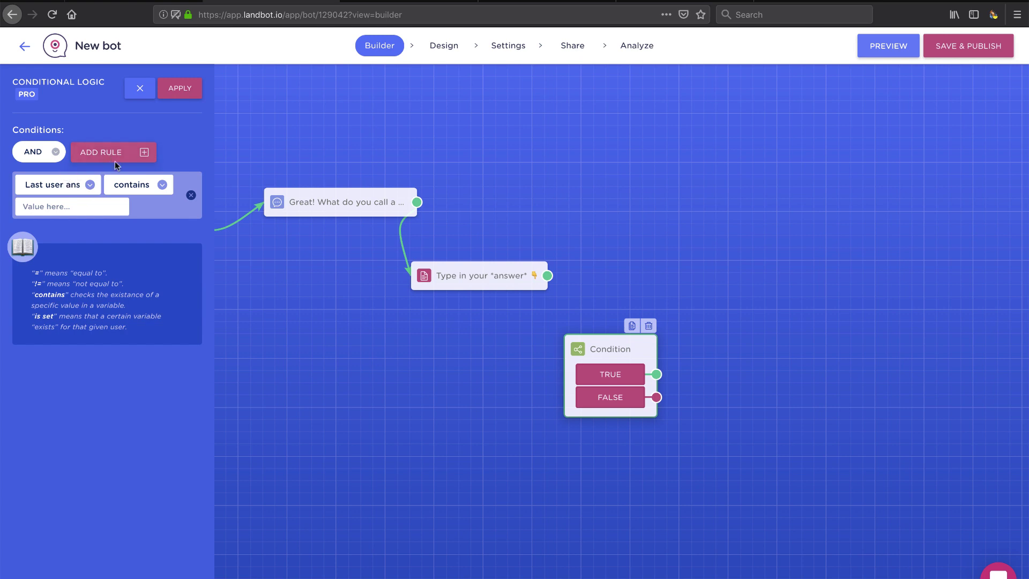
click(72, 187)
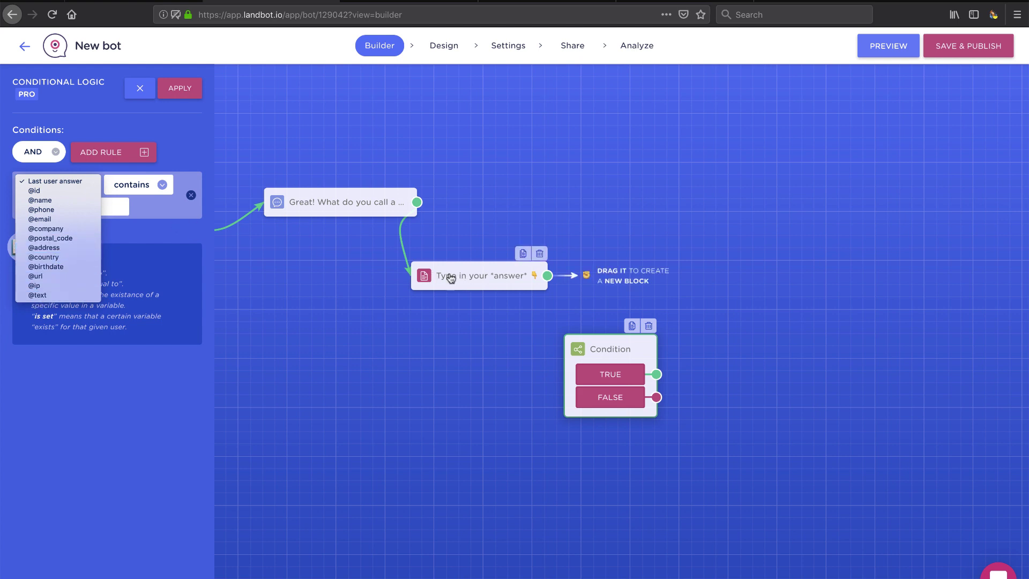
click(475, 281)
click(473, 282)
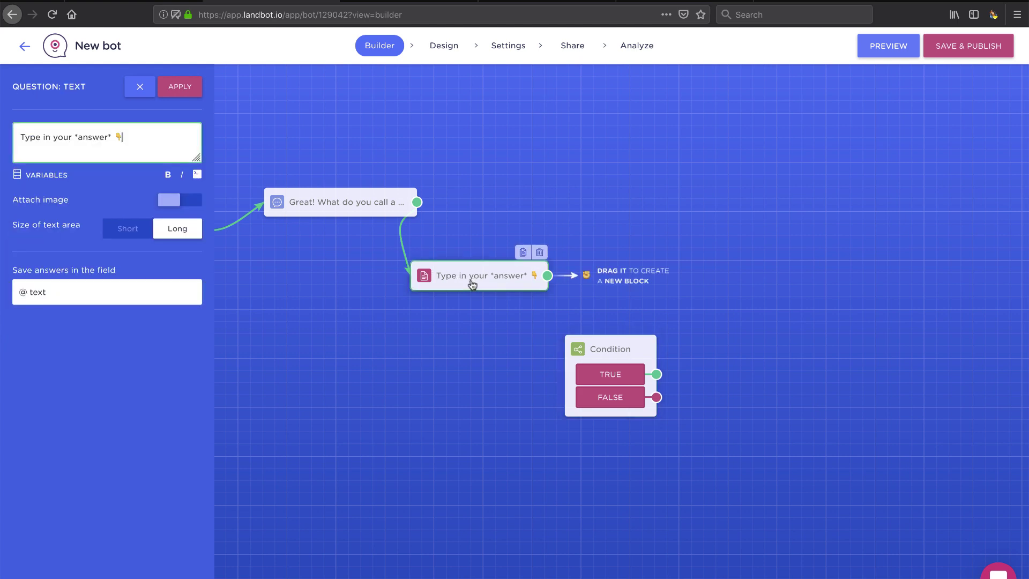
click(23, 291)
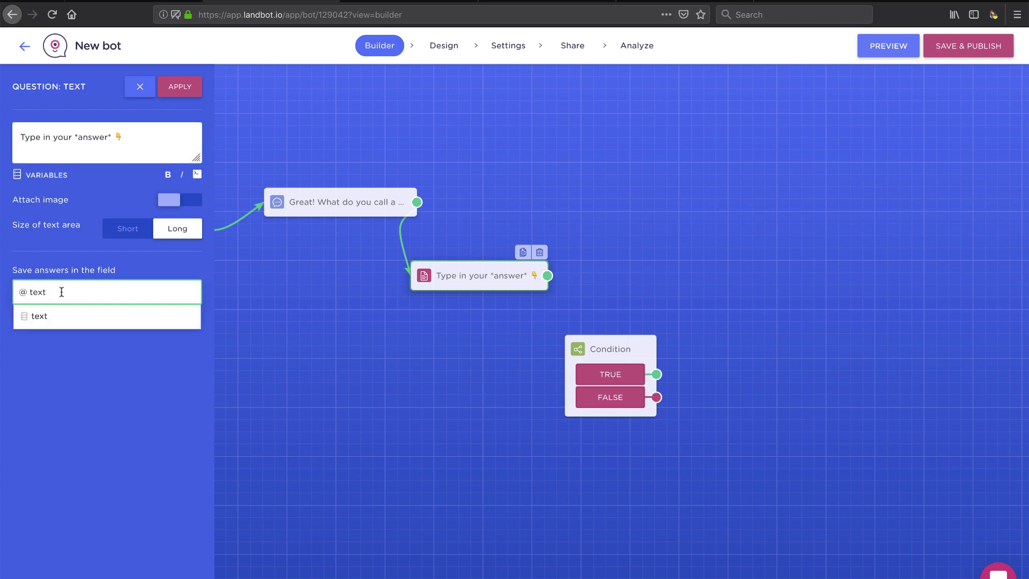
click(174, 88)
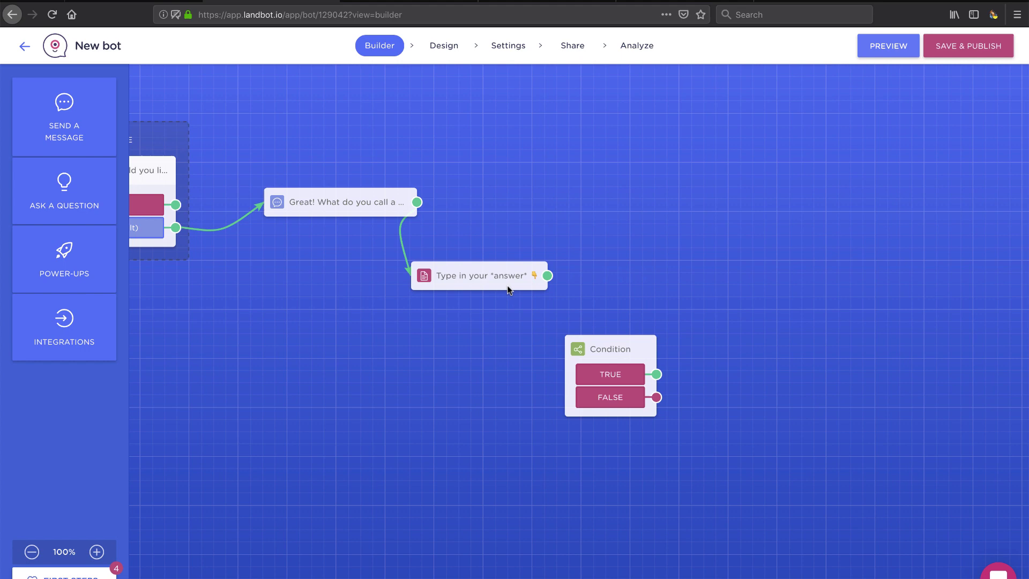
click(602, 349)
click(67, 185)
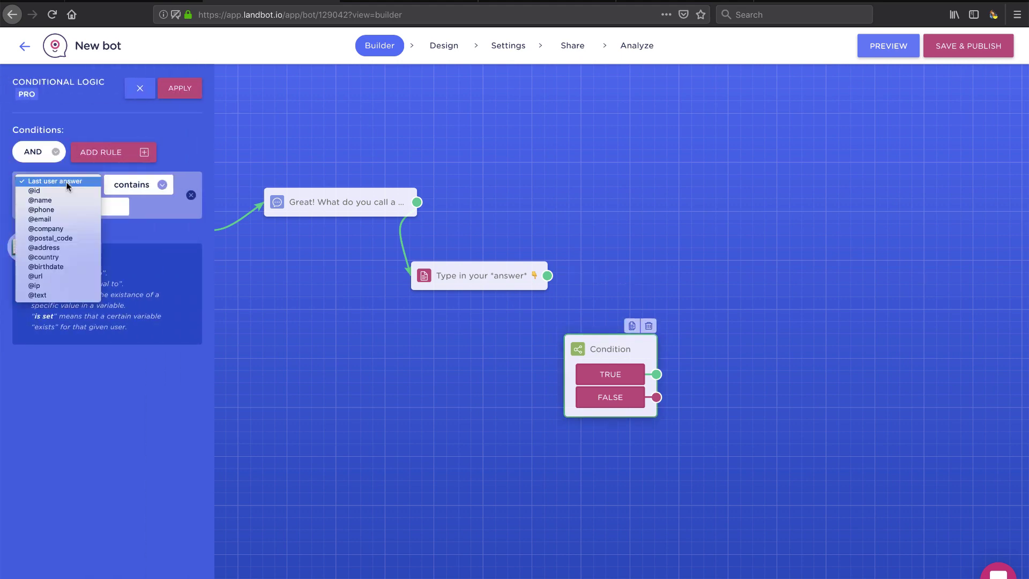
click(37, 295)
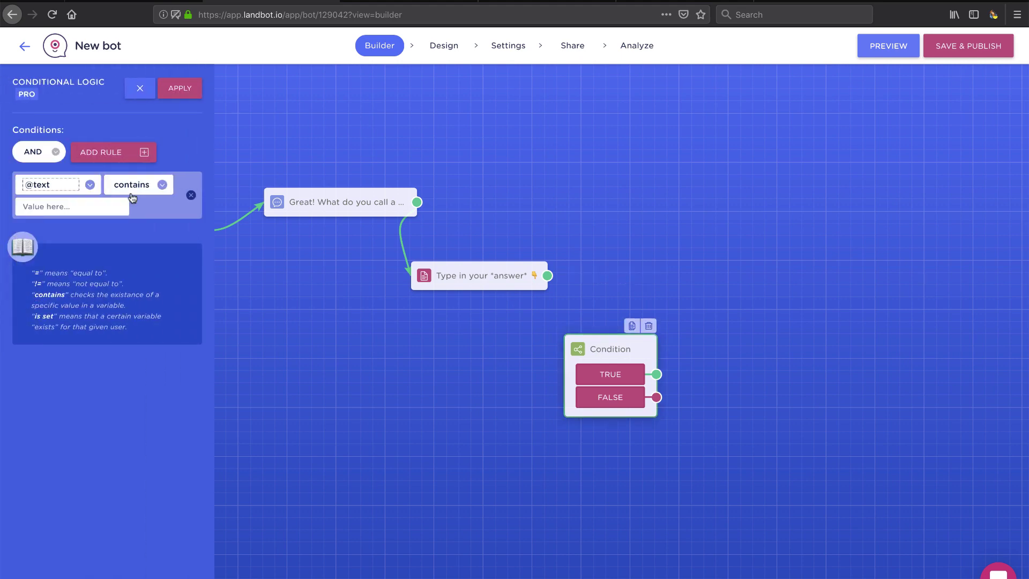
click(99, 208)
text(USB)
click(54, 152)
click(54, 158)
click(97, 156)
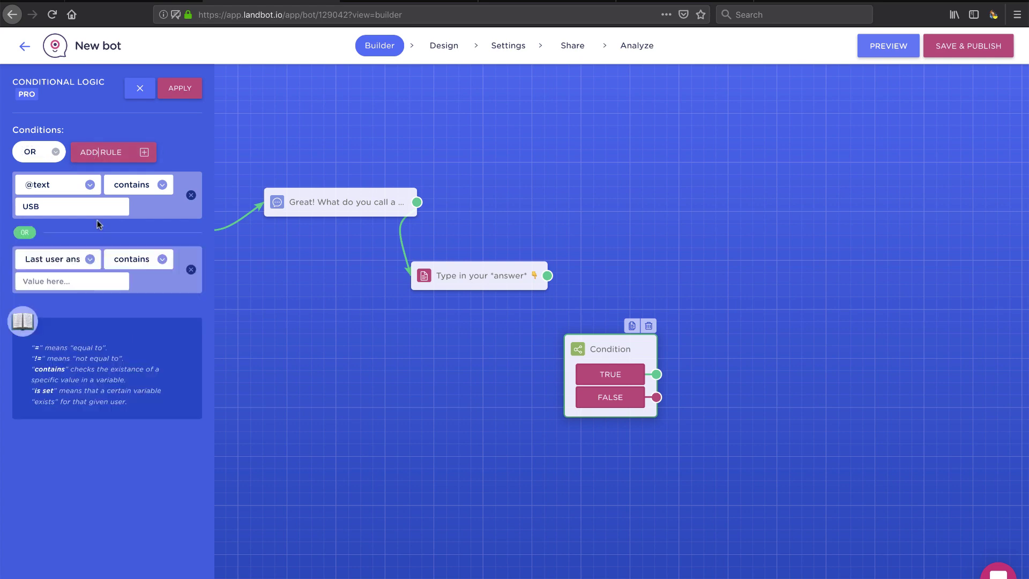
click(89, 259)
click(59, 370)
click(102, 284)
text(usb)
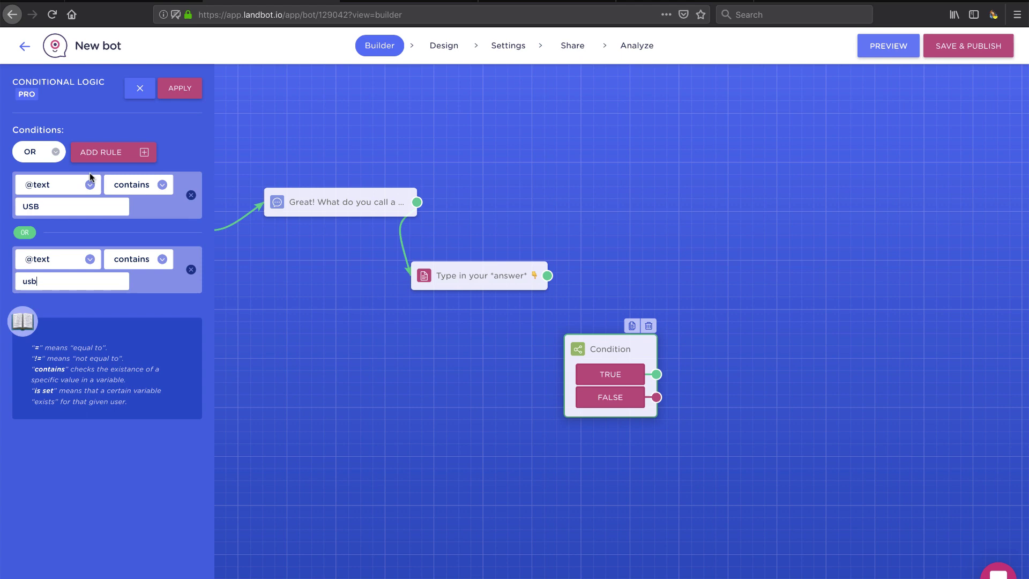
click(56, 153)
click(56, 154)
click(102, 154)
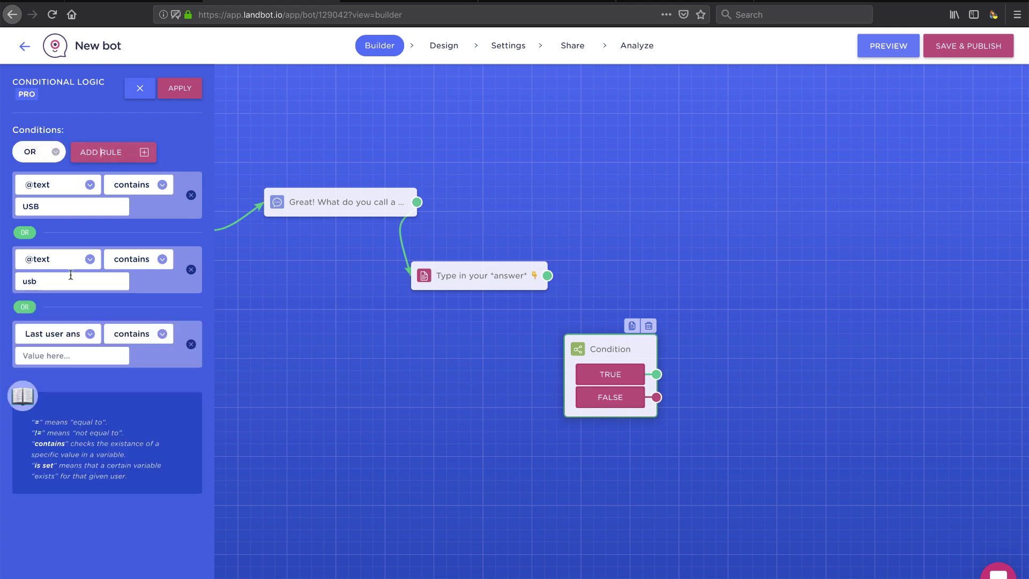
click(75, 335)
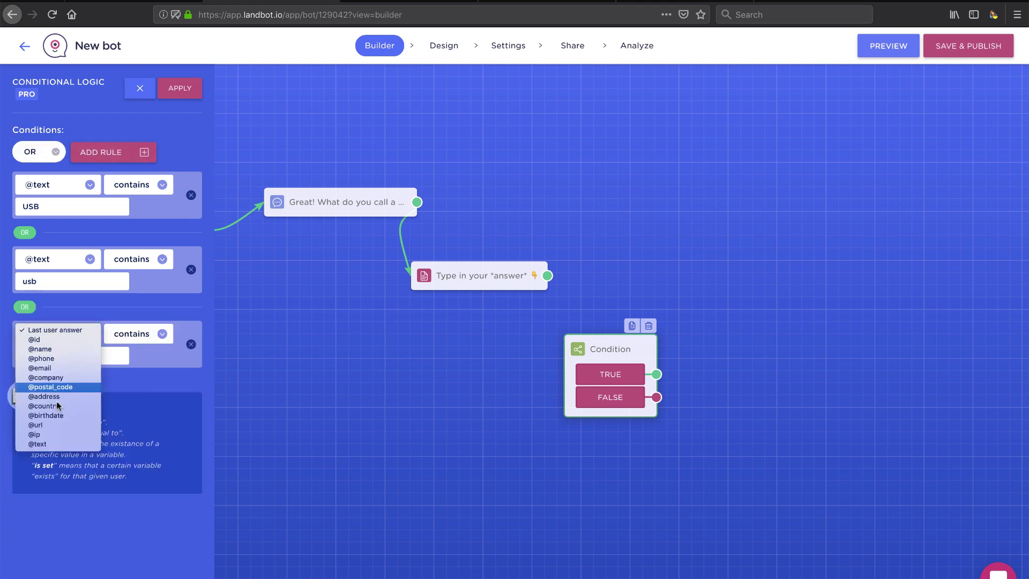
click(39, 444)
click(71, 357)
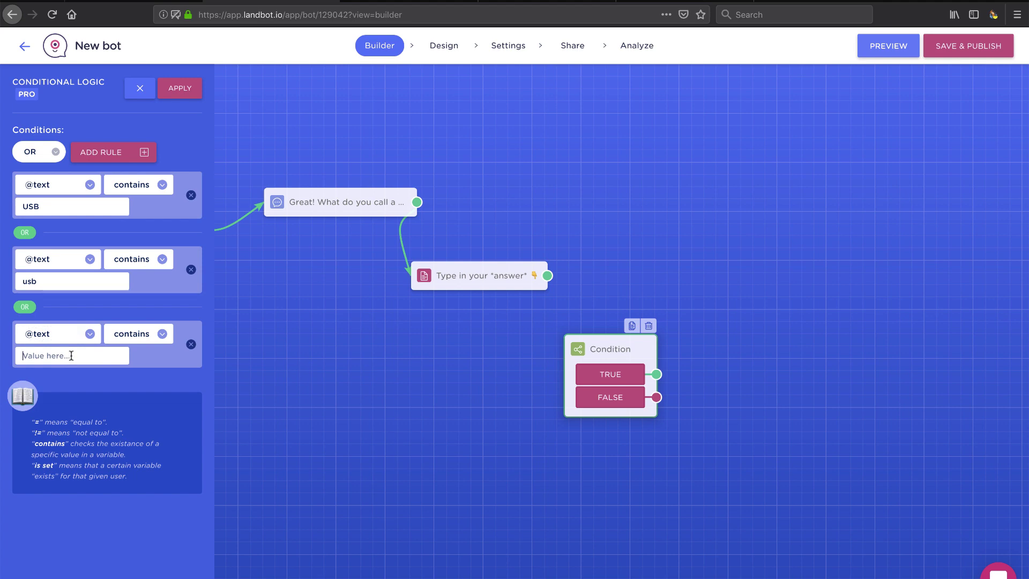
text(Usb)
click(47, 156)
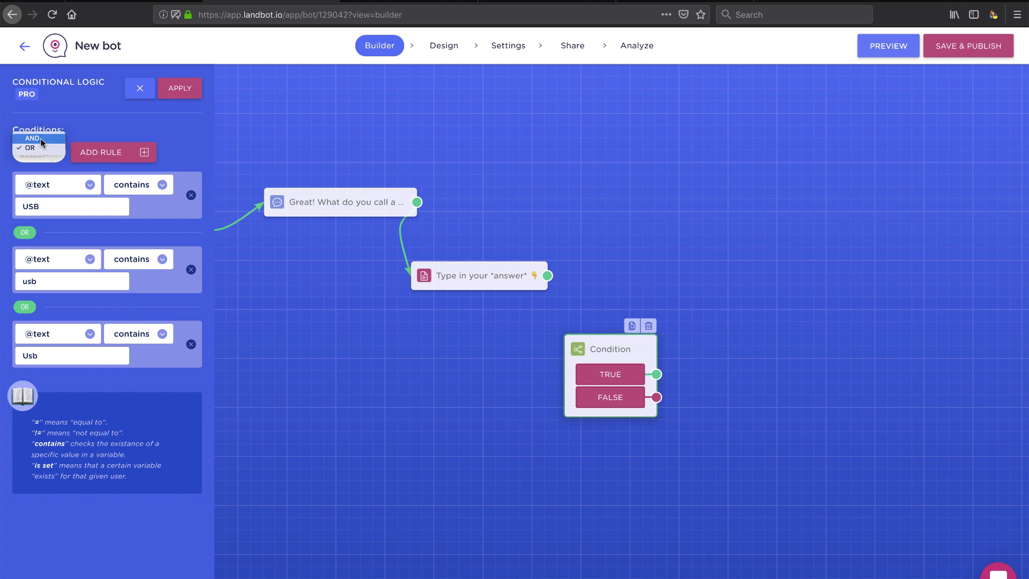
click(44, 147)
click(149, 190)
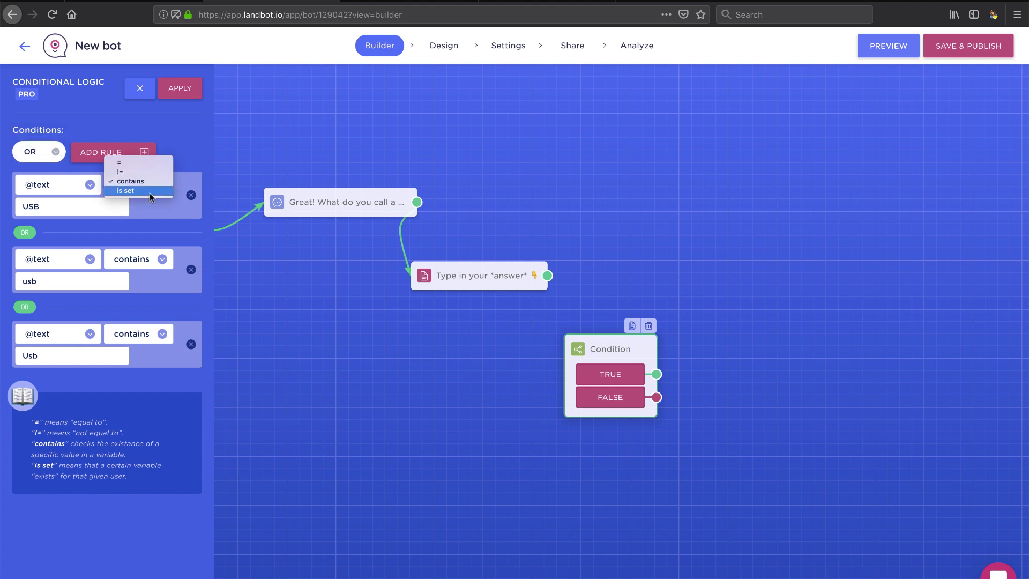
click(153, 230)
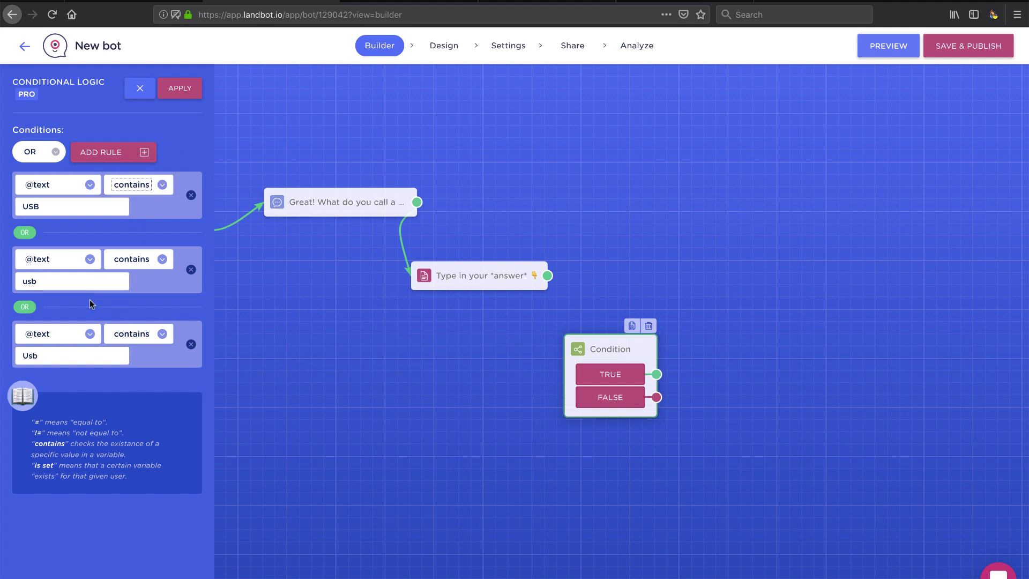
Step: Apply the Condition rules and connect the 'Type in your answer' question into the Condition block
click(180, 90)
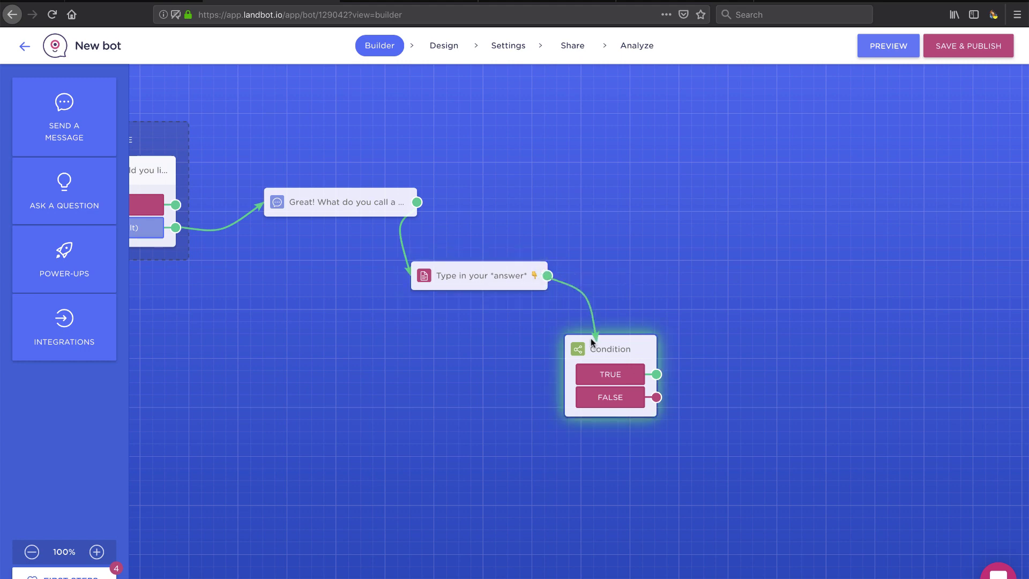
drag(590, 353, 471, 349)
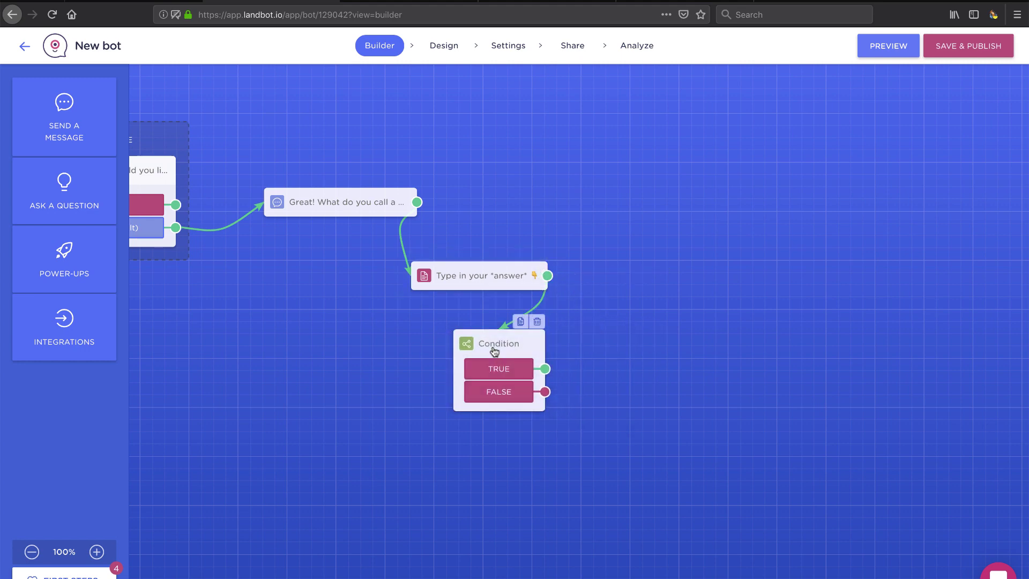
drag(351, 211, 313, 291)
drag(441, 290, 441, 301)
drag(410, 340, 412, 342)
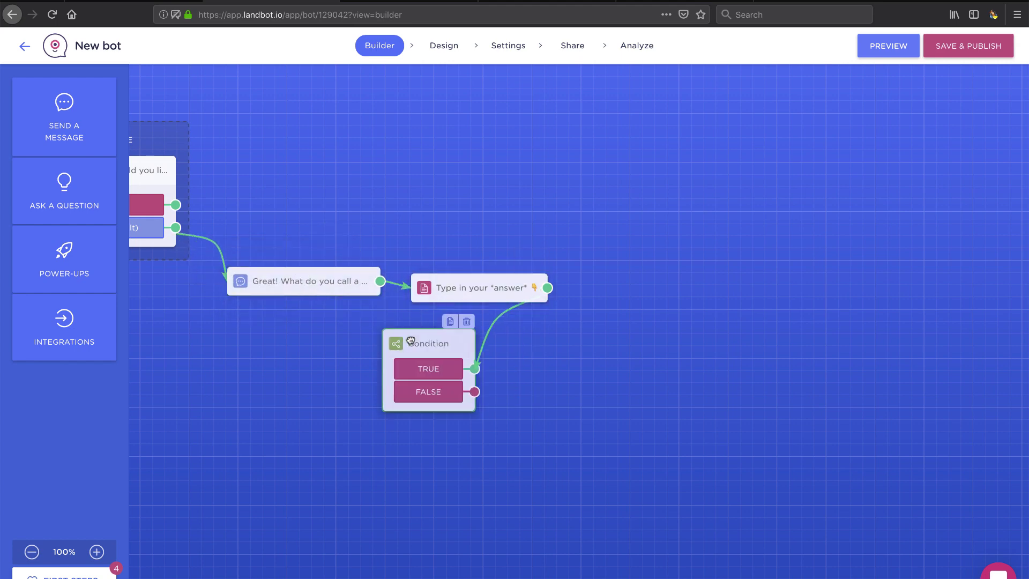
scroll(453, 389, down, 3)
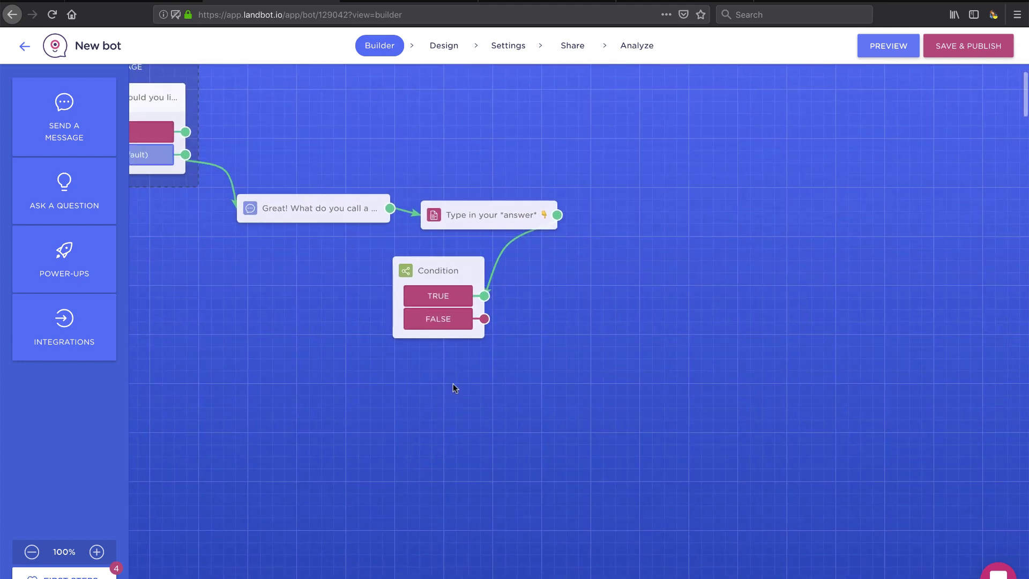
Step: Add a message block showing usb.gif and begin its caption with 'A *USB'
click(64, 128)
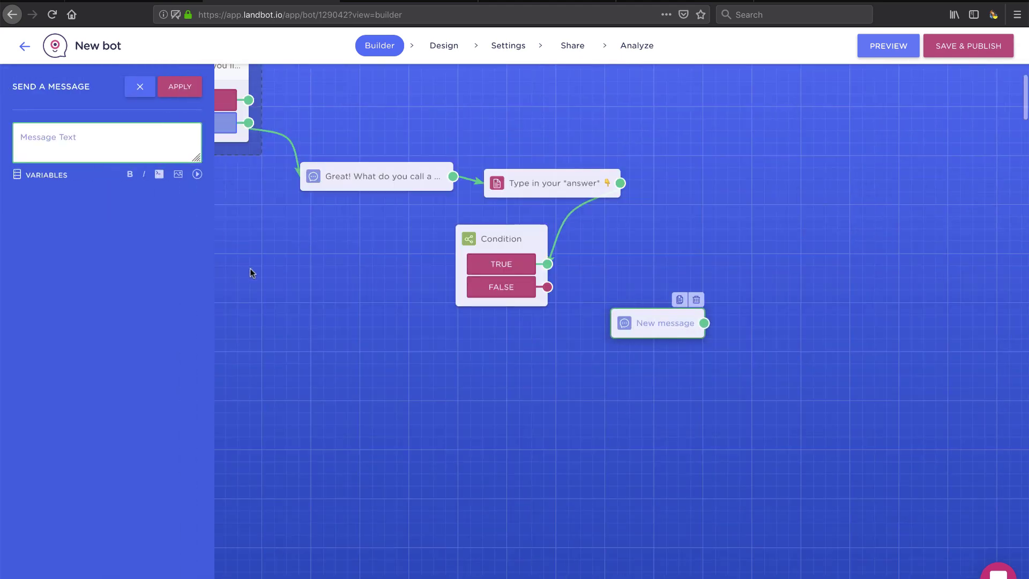
click(179, 175)
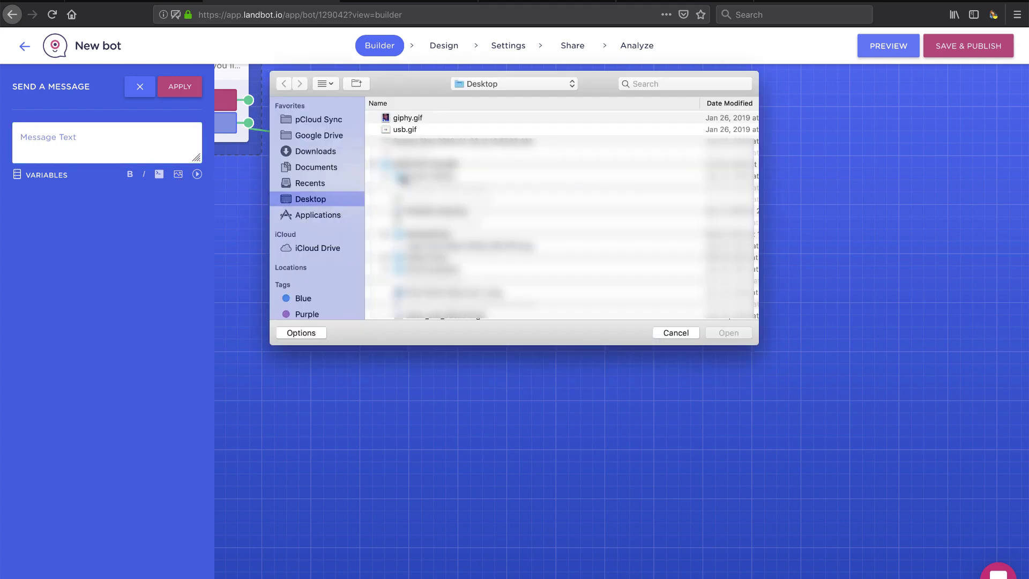
click(374, 165)
click(397, 129)
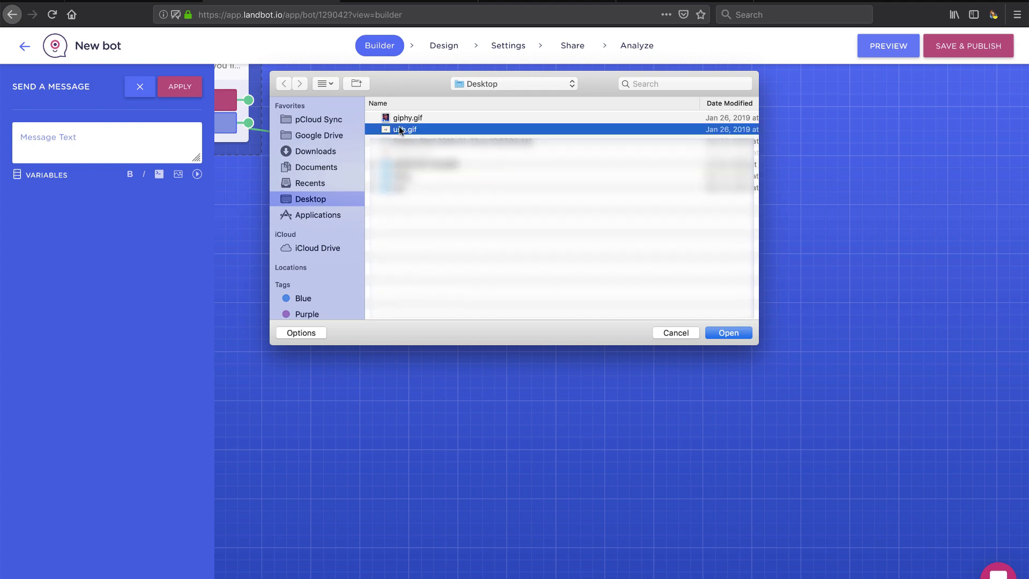
key(Return)
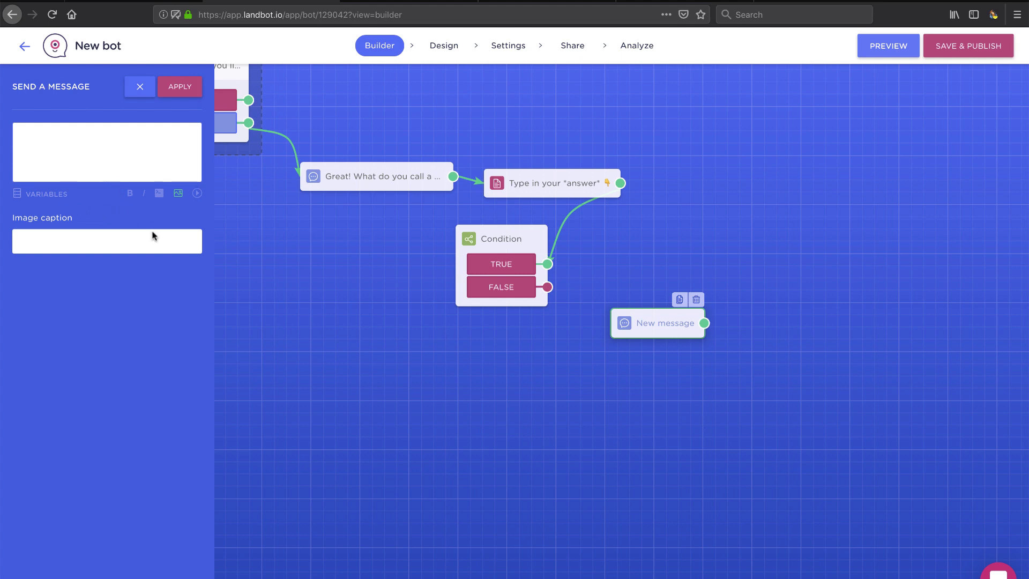
click(178, 191)
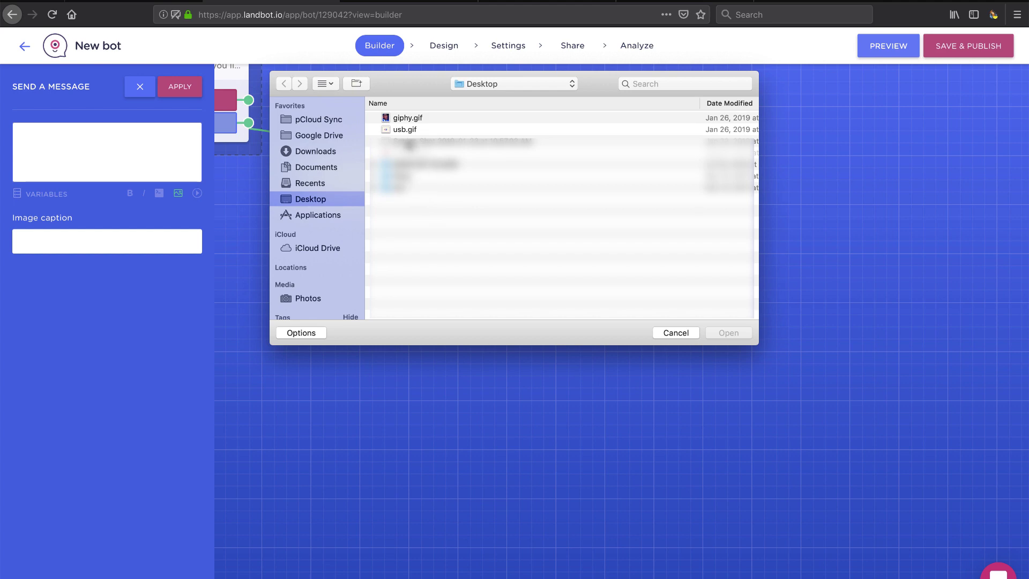
double_click(405, 128)
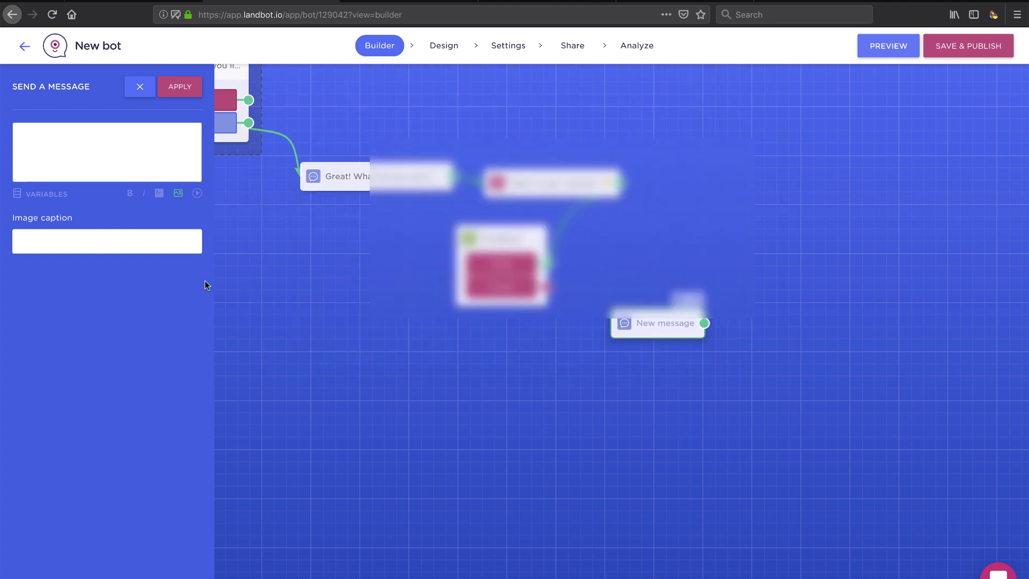
click(112, 244)
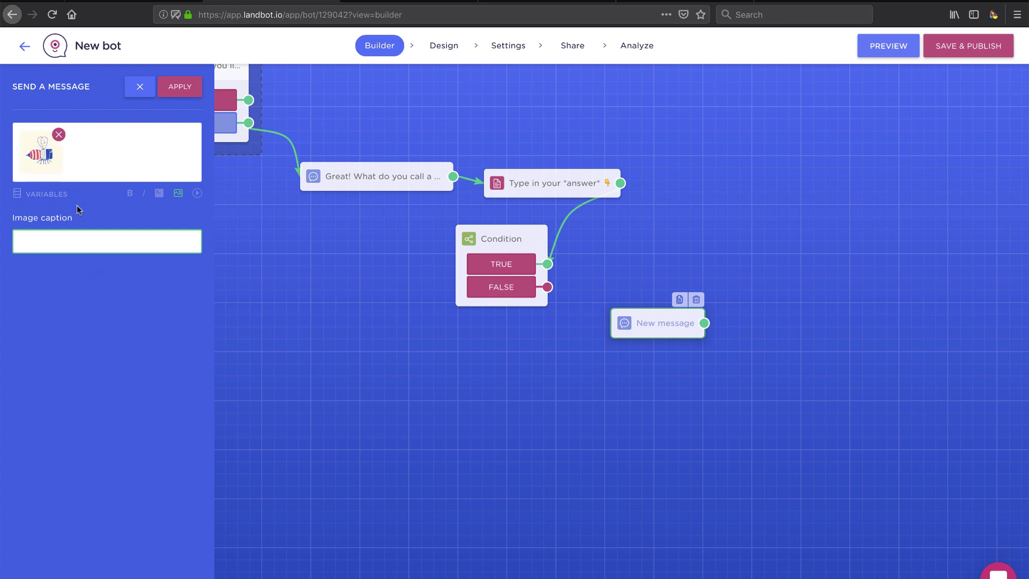
text(A )
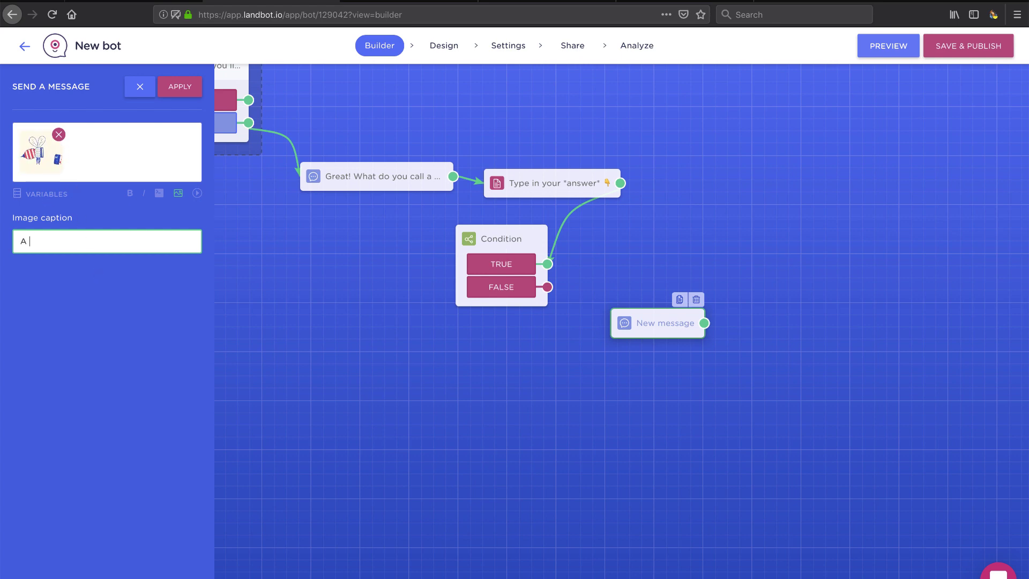
text(*USB*)
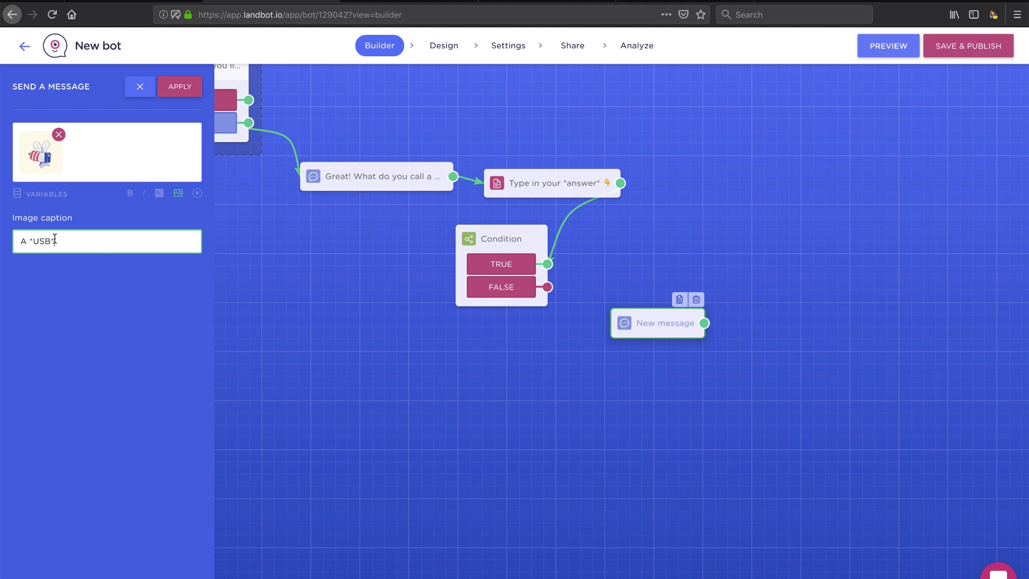
Step: Save the bee image block, place it below the Condition, and link the FALSE branch to it
click(177, 87)
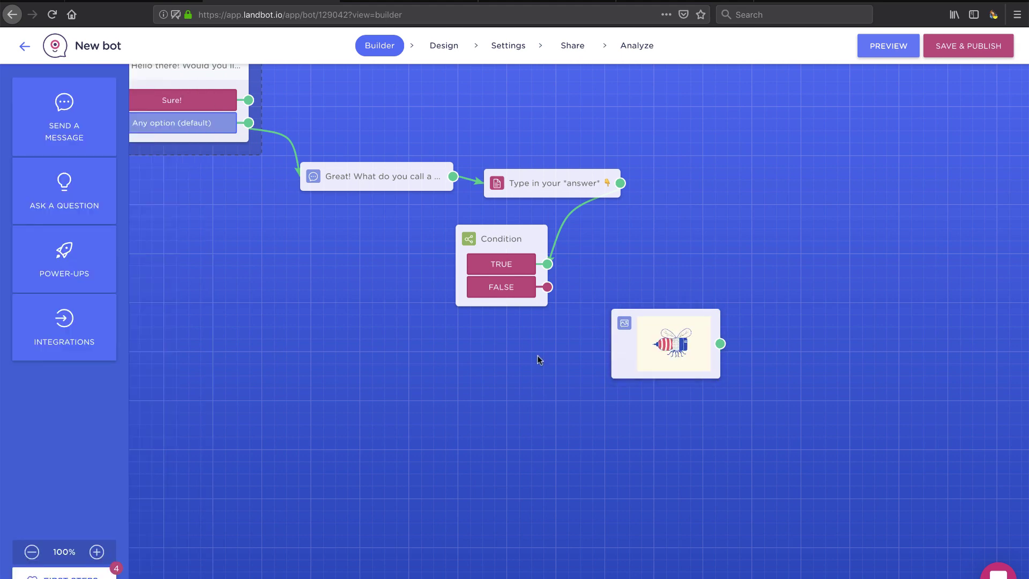
drag(646, 351, 500, 395)
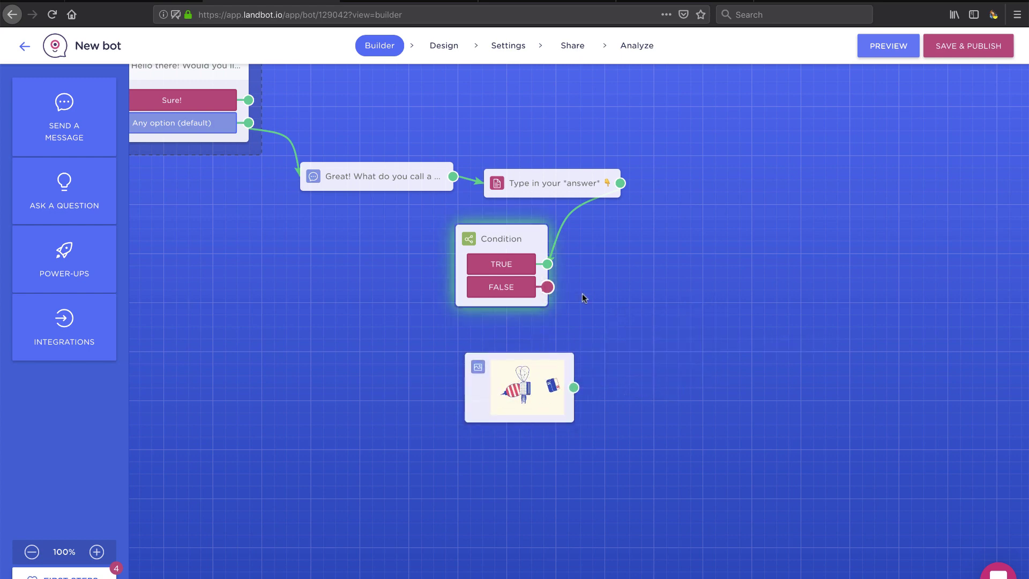
drag(547, 287, 566, 370)
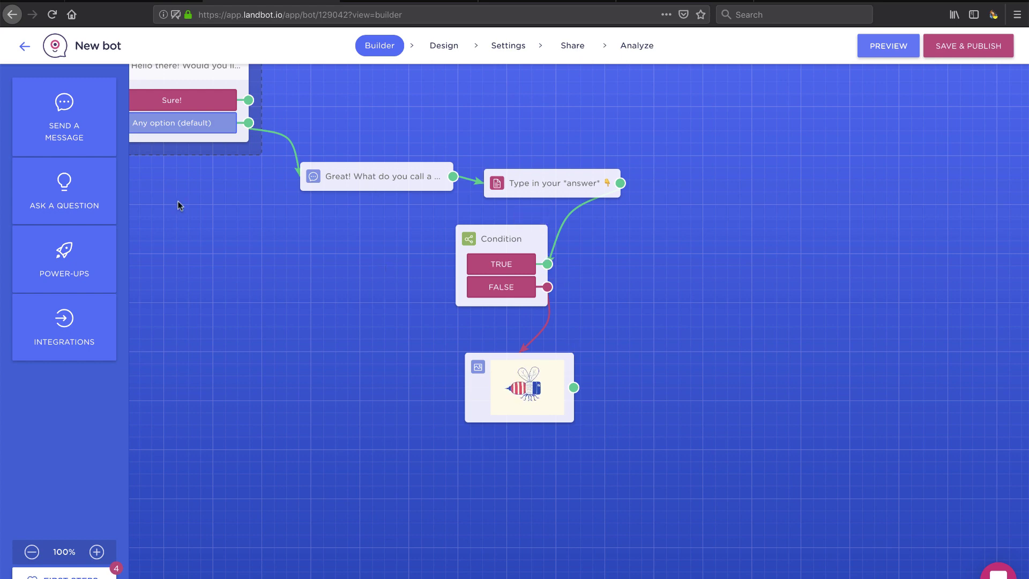
Step: Add a giphy.gif message captioned '*Whoaaaaa*, you got that one!' and link the TRUE branch to it
click(65, 129)
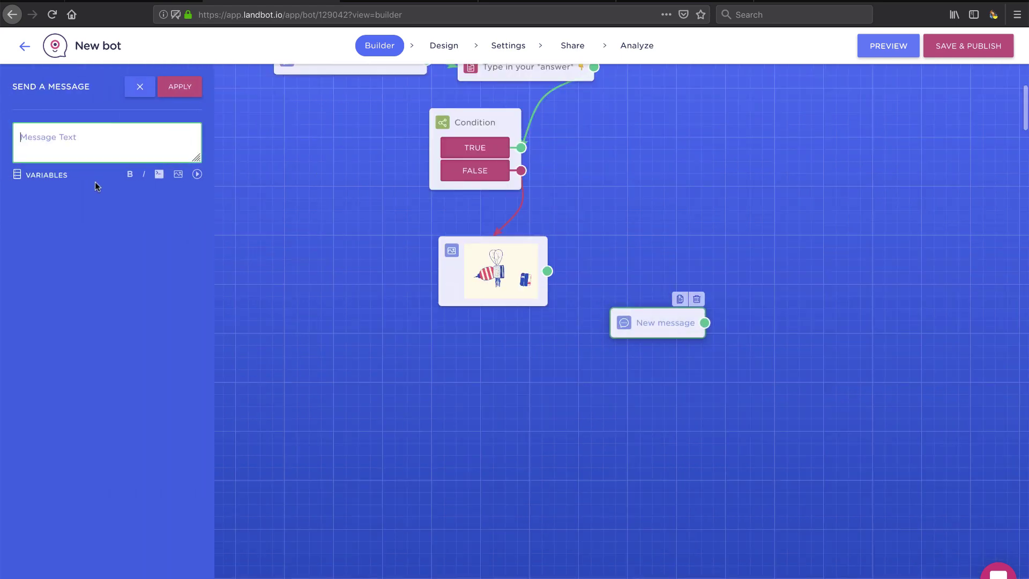
click(177, 174)
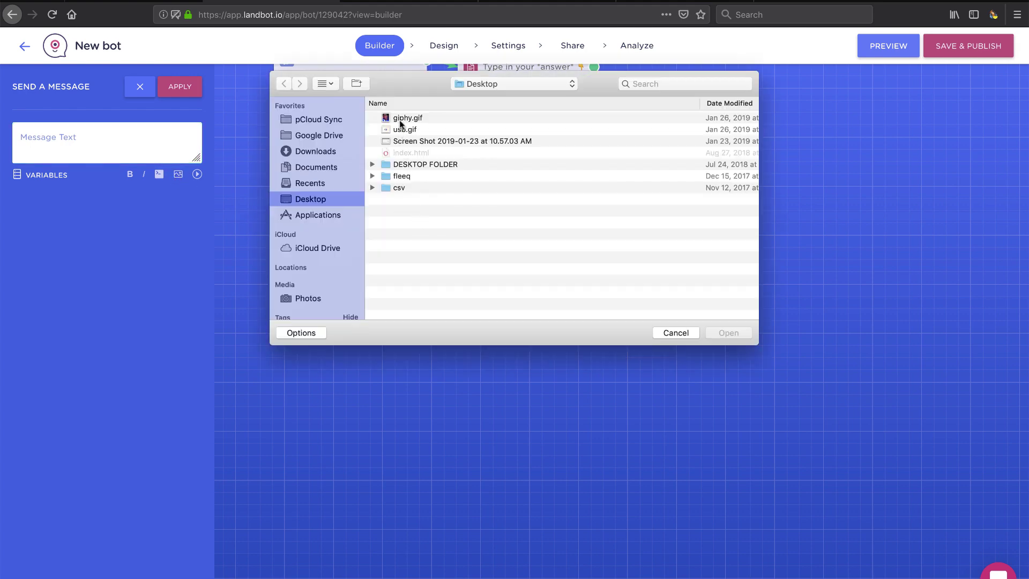
double_click(401, 117)
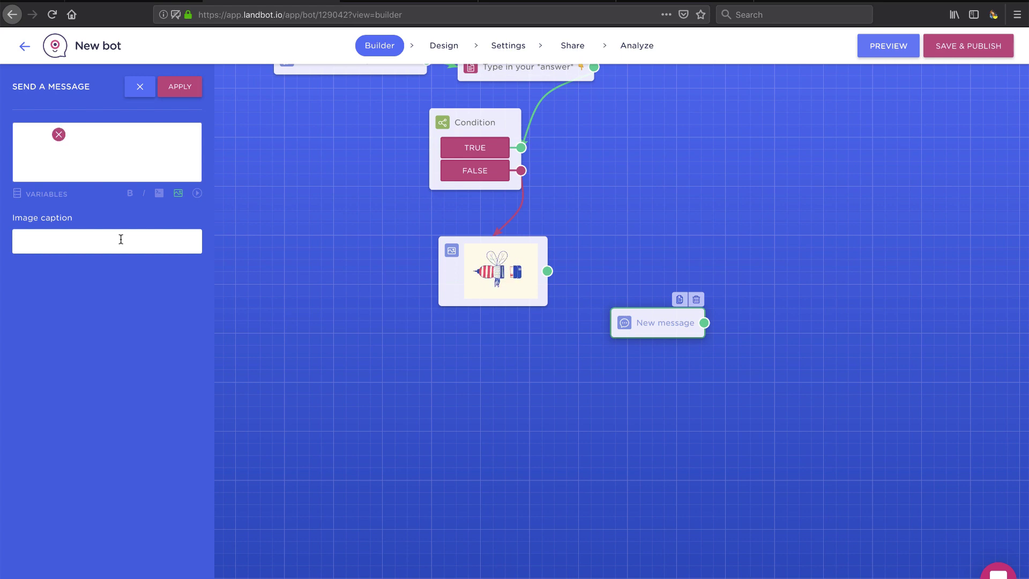
click(103, 239)
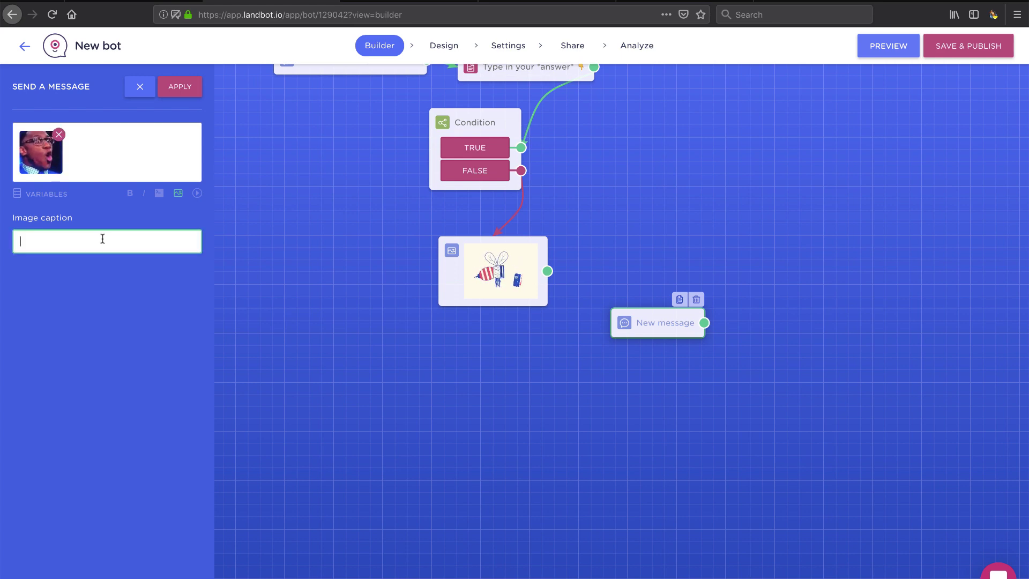
text(Whoaaaaa, )
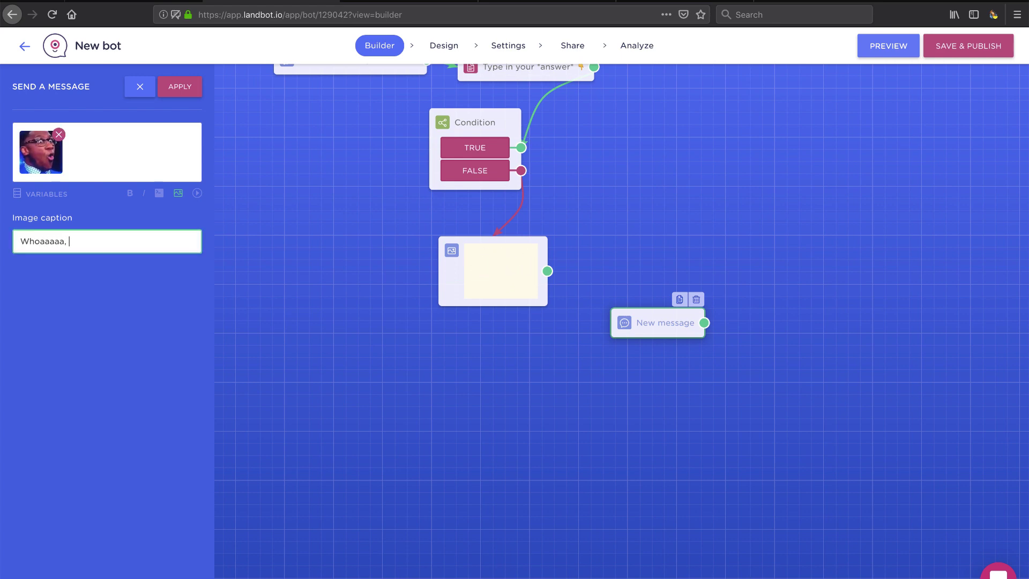
text(you hot )
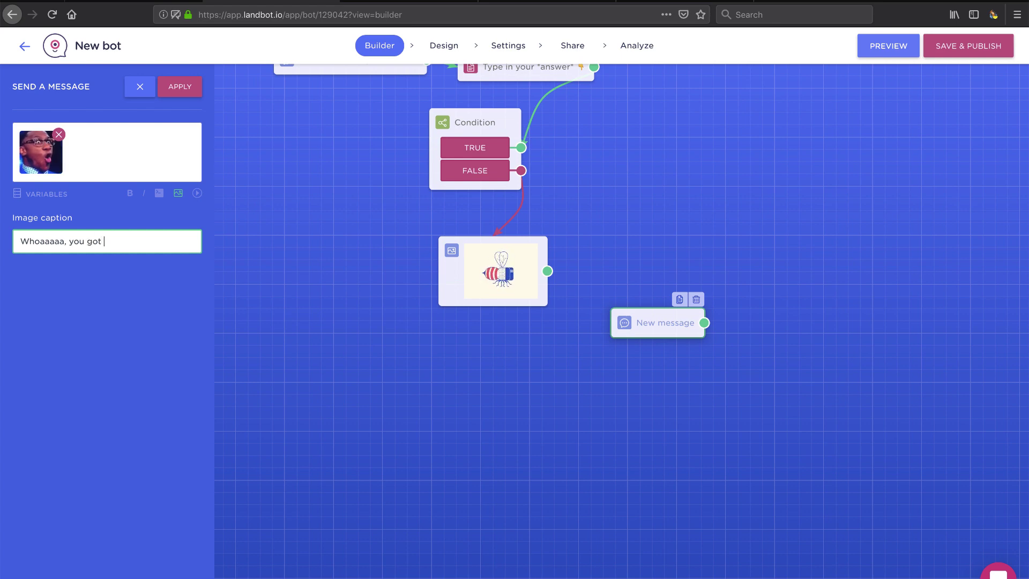
text(that one!)
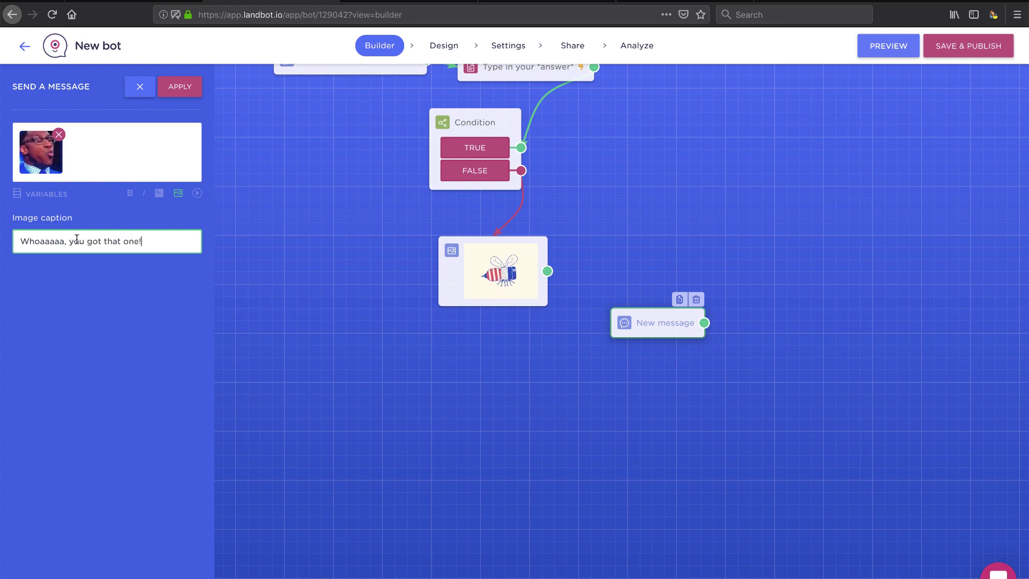
click(21, 241)
text(*)
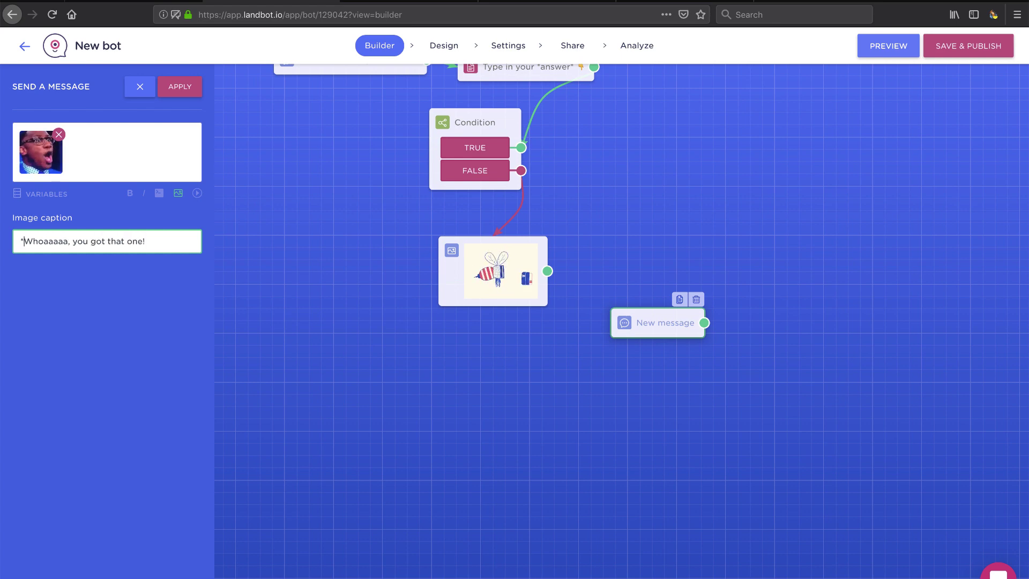
click(67, 242)
text(*)
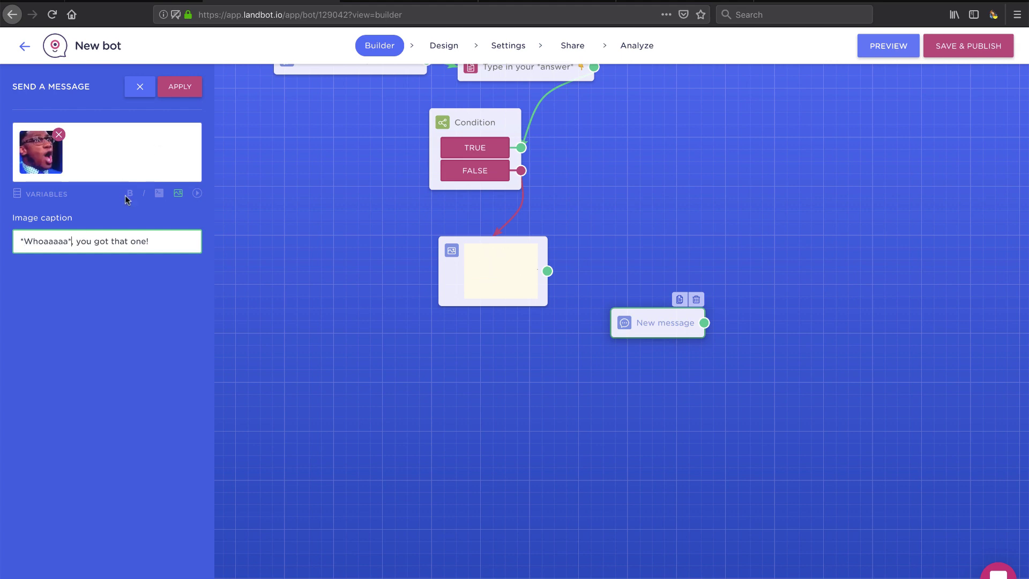
click(180, 86)
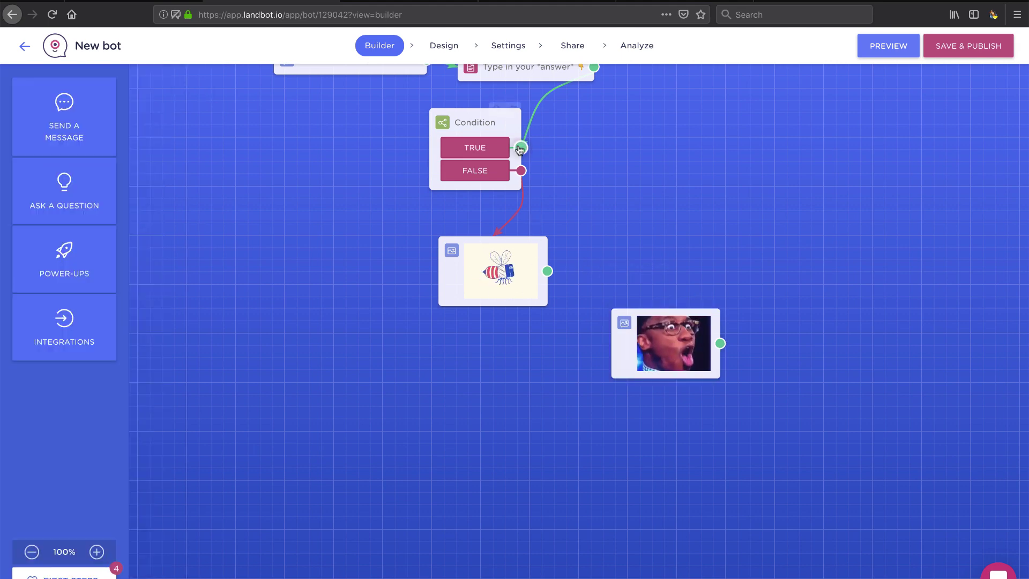
drag(521, 147, 706, 222)
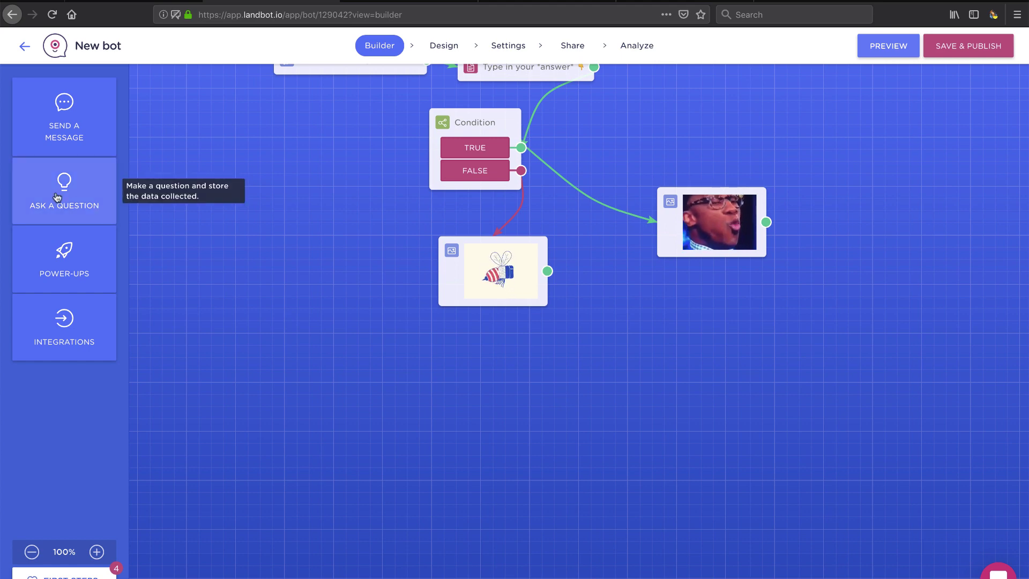
Step: Add a Goodbye Block below the images and connect both GIF messages to it
click(73, 252)
mouse_move(43, 161)
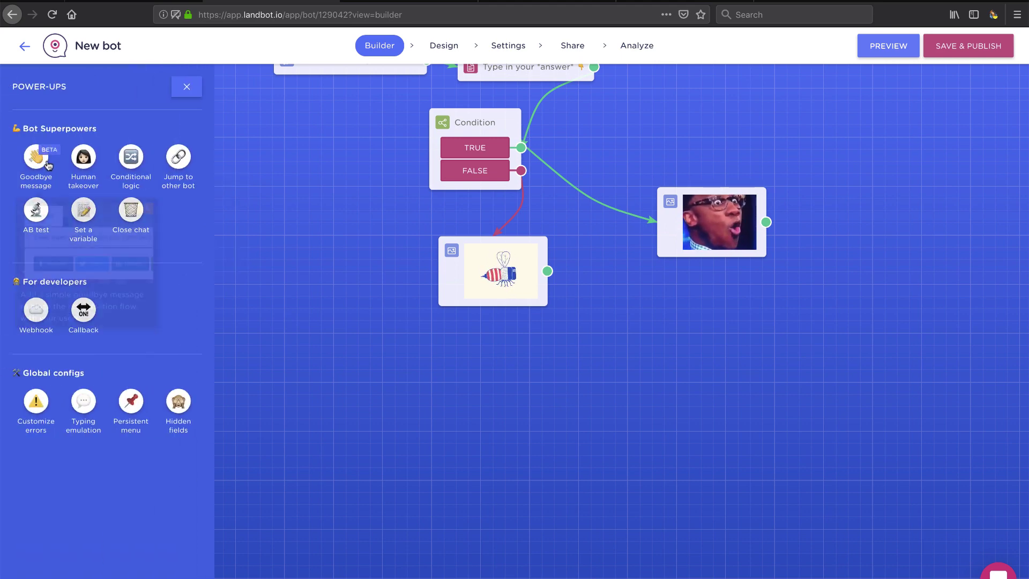
drag(453, 331, 461, 337)
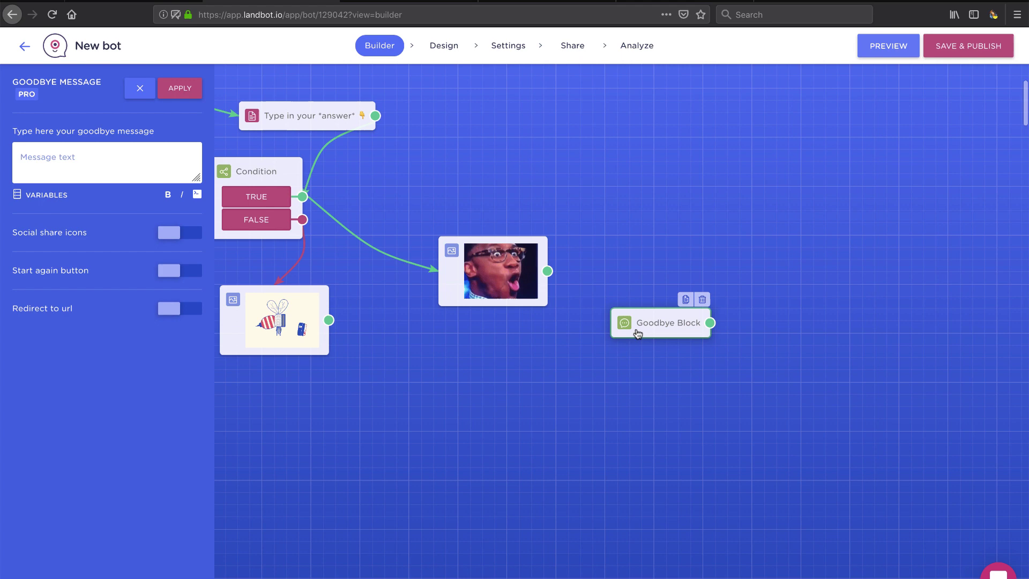
drag(621, 335, 383, 447)
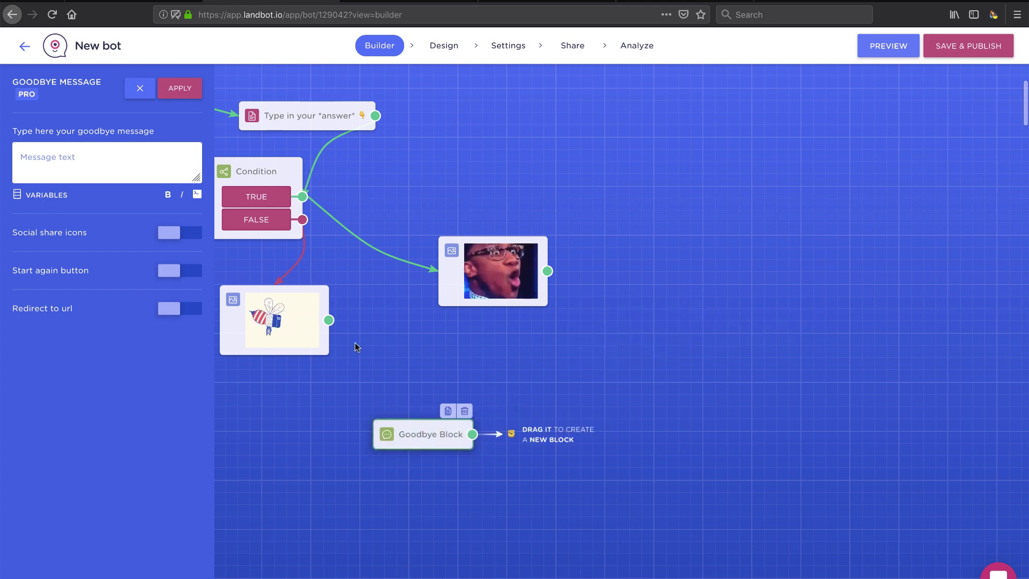
drag(329, 320, 403, 430)
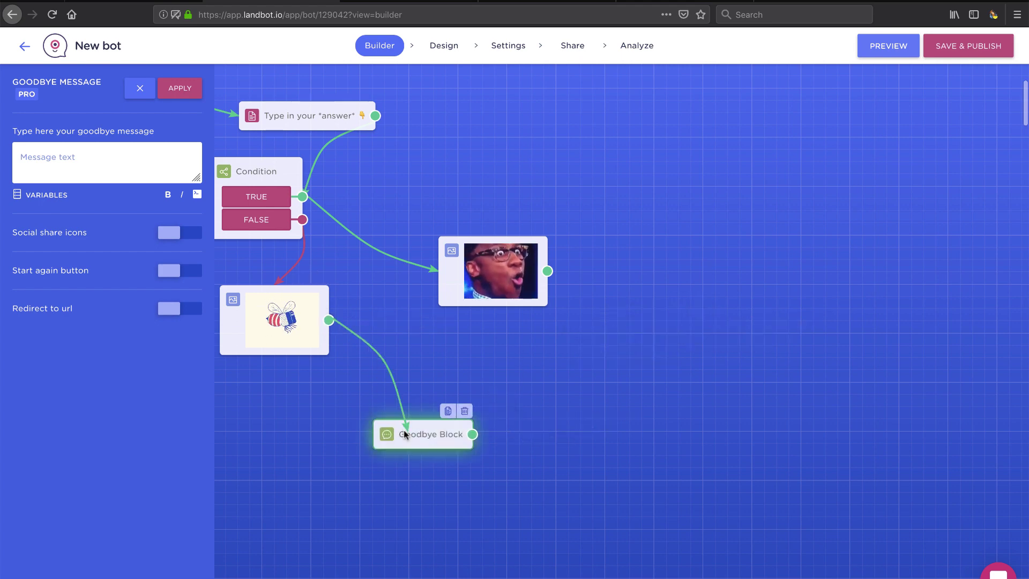
drag(547, 270, 422, 434)
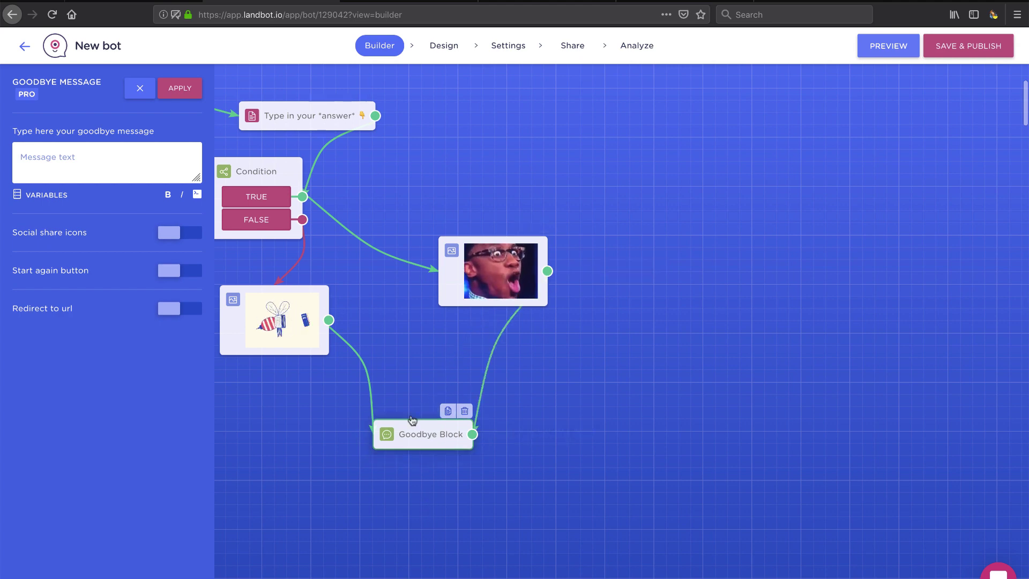
Step: Write the goodbye message '👋 *Thanks* for spending time with me.'
click(156, 167)
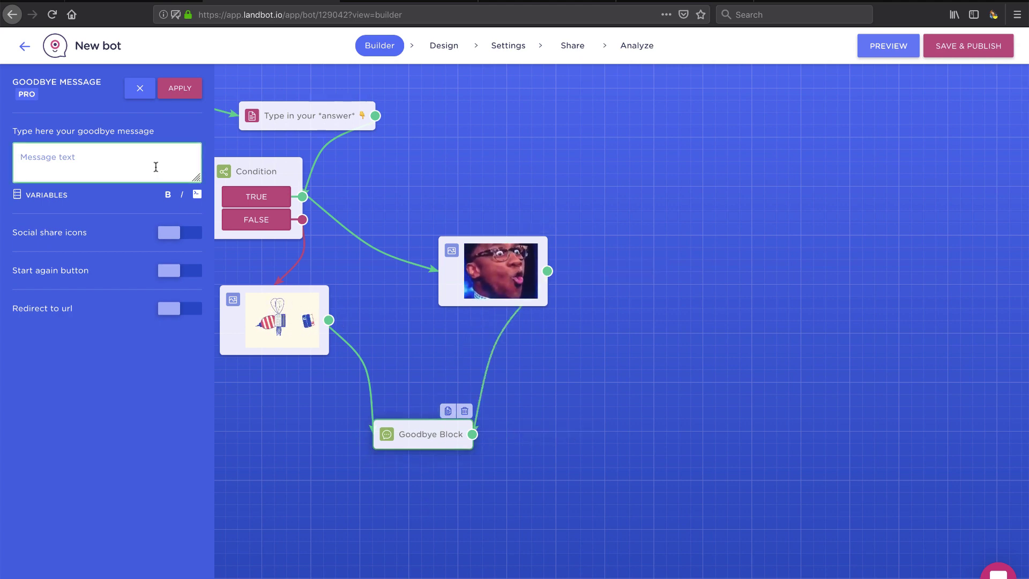
key(ctrl+super+space)
scroll(44, 242, up, 15)
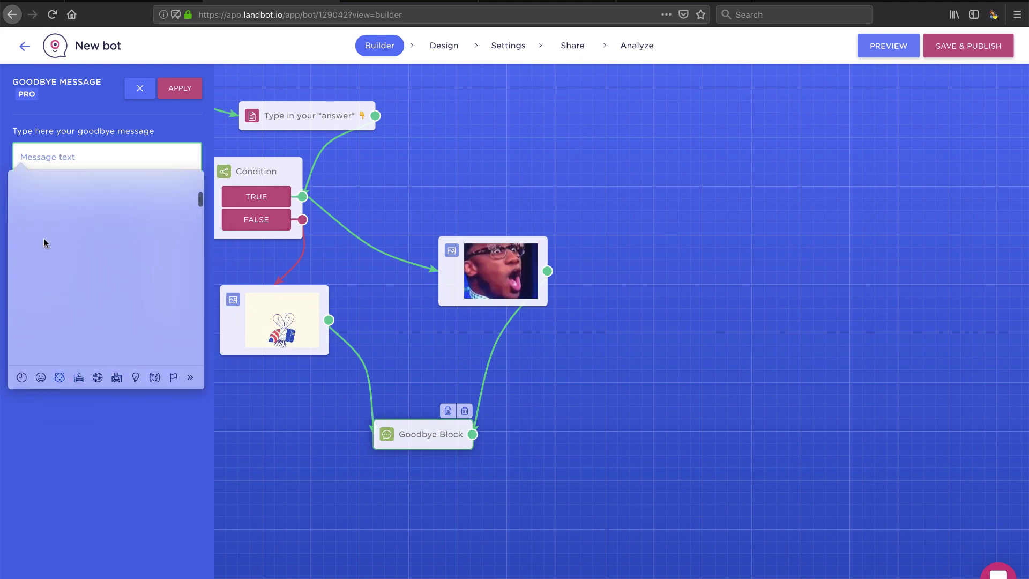
click(138, 218)
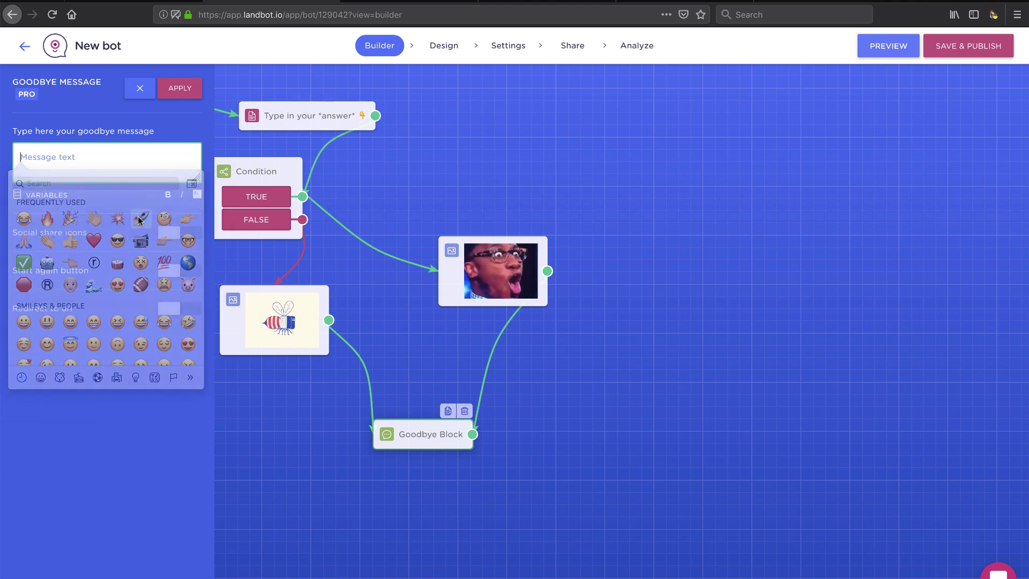
text(That)
key(BackSpace)
text(nks)
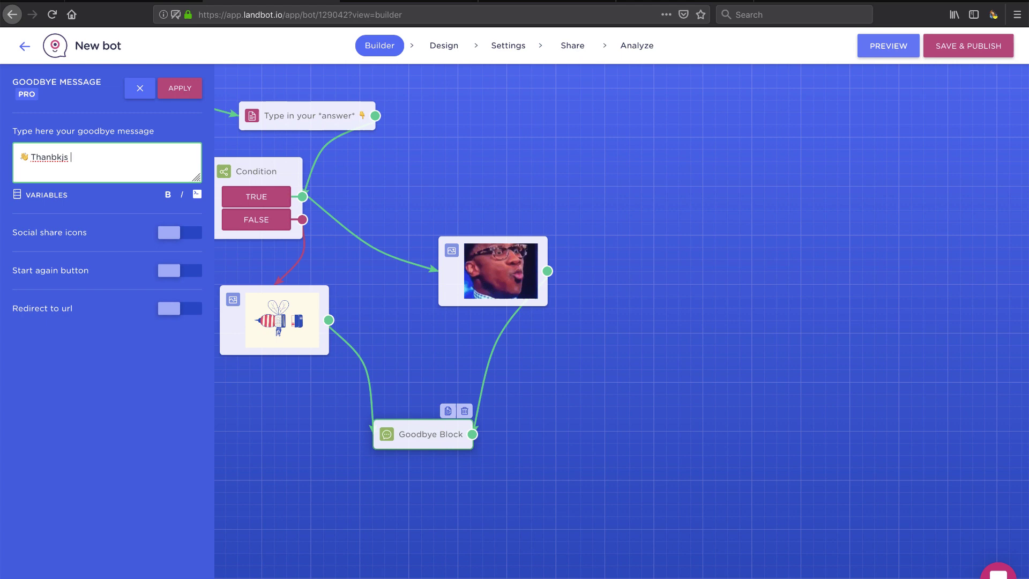
text( for spendin)
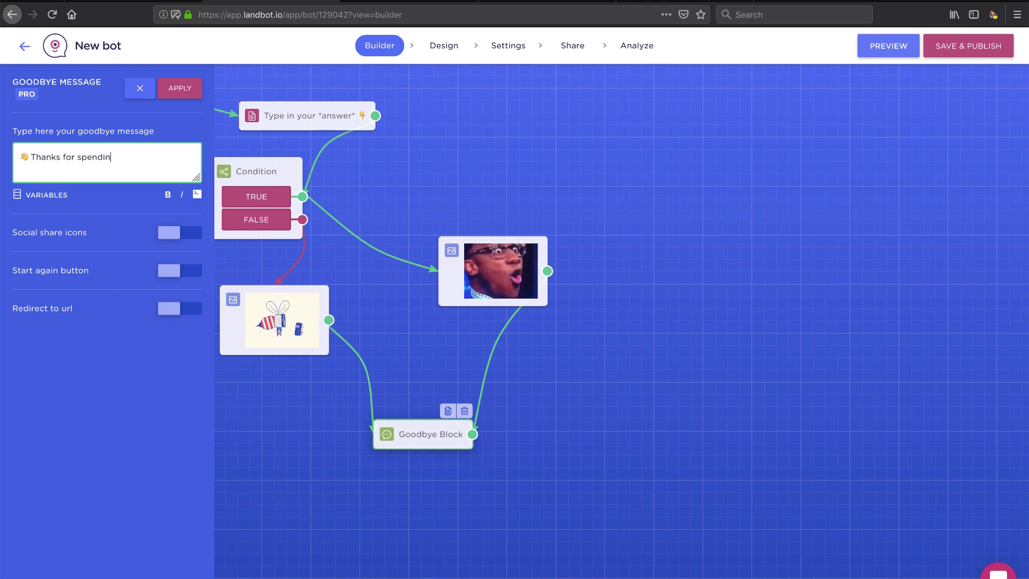
text(g time with me.)
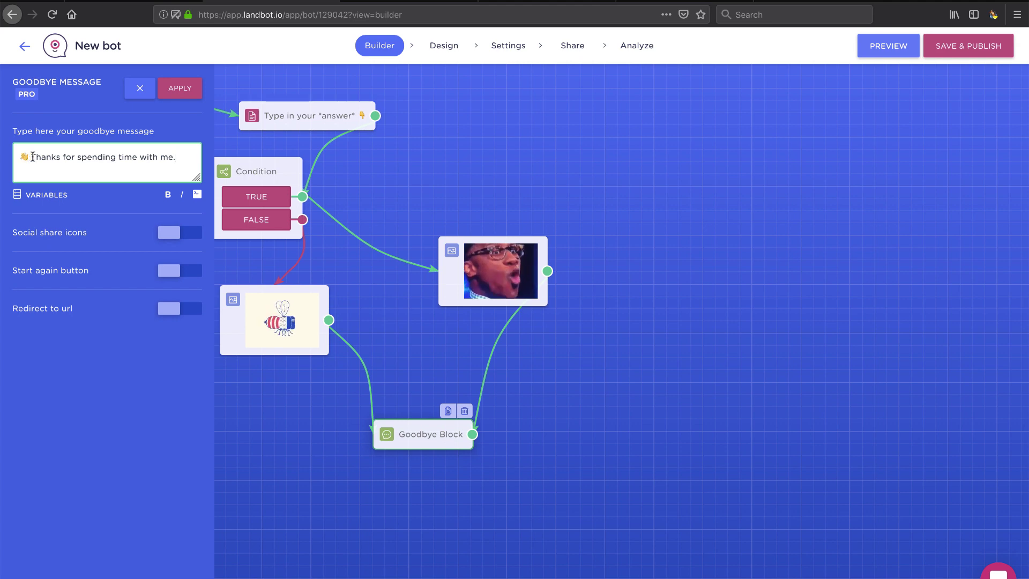
text(*)
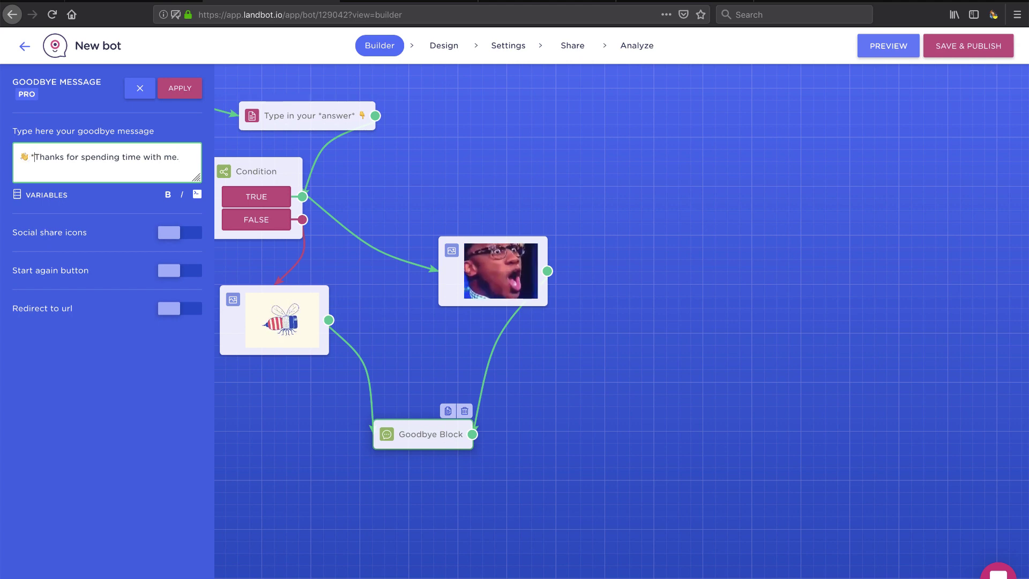
click(65, 157)
text(*)
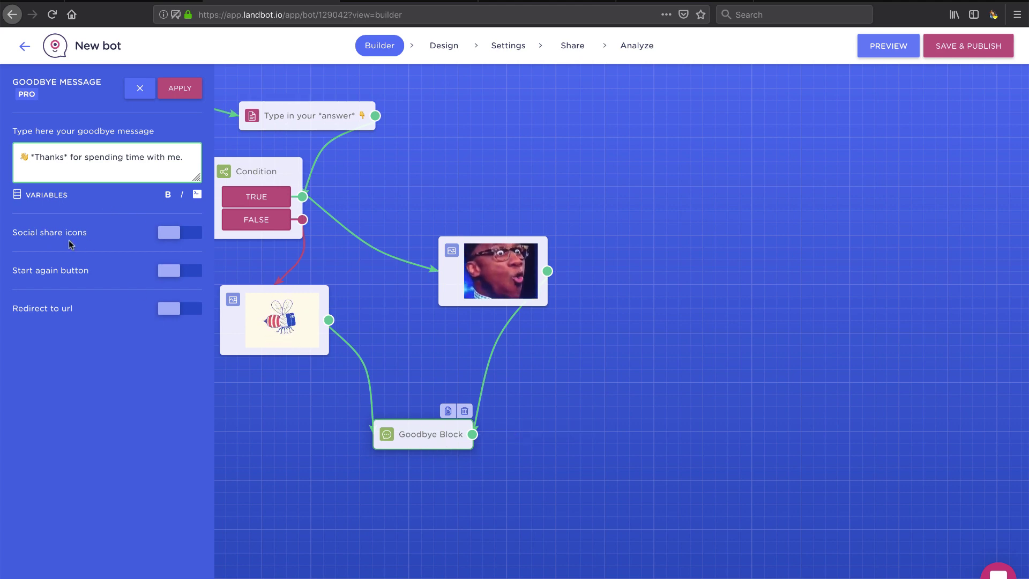
Step: Turn on Social share icons and apply the goodbye block settings
click(183, 219)
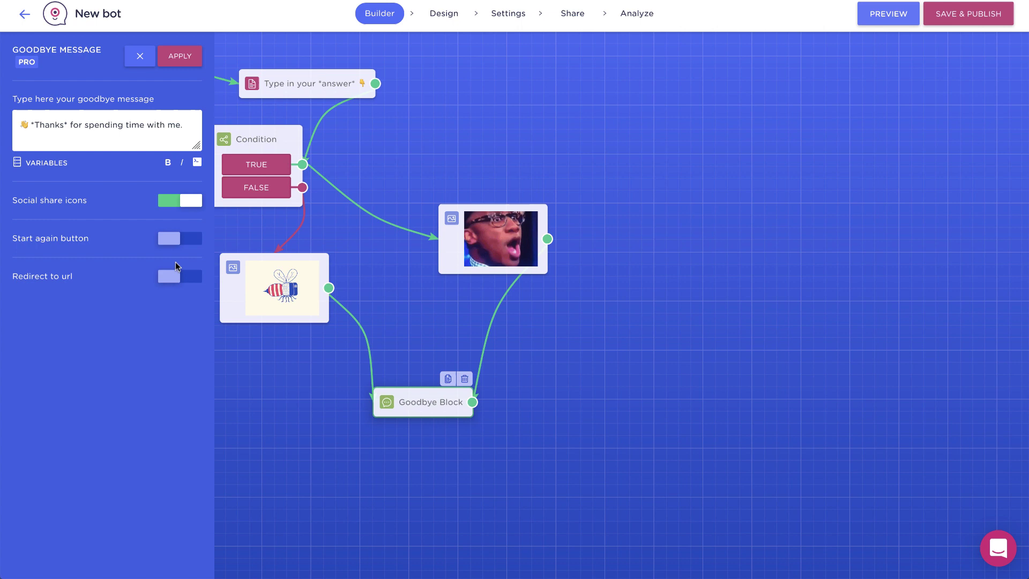
click(172, 202)
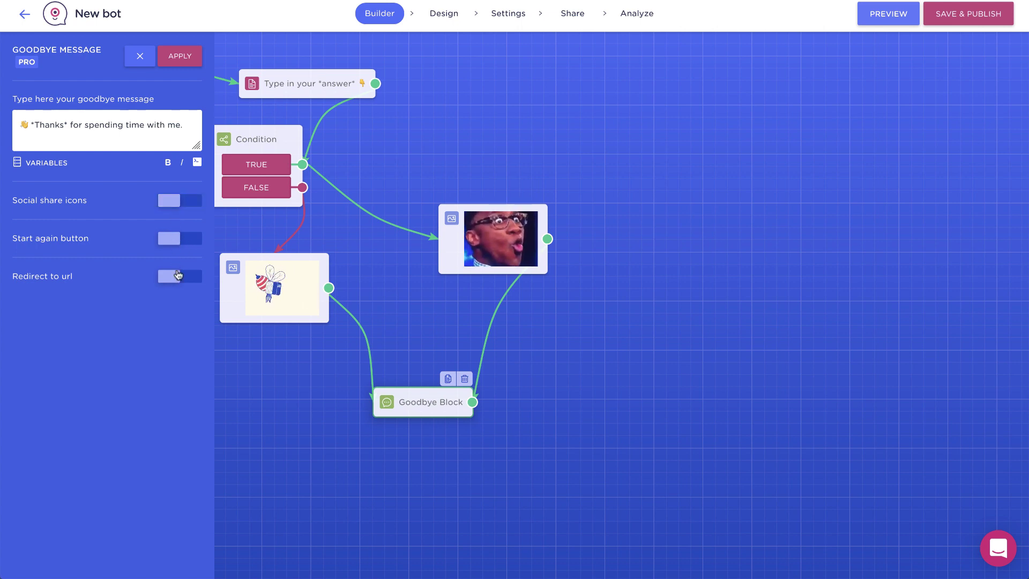
click(183, 201)
click(180, 59)
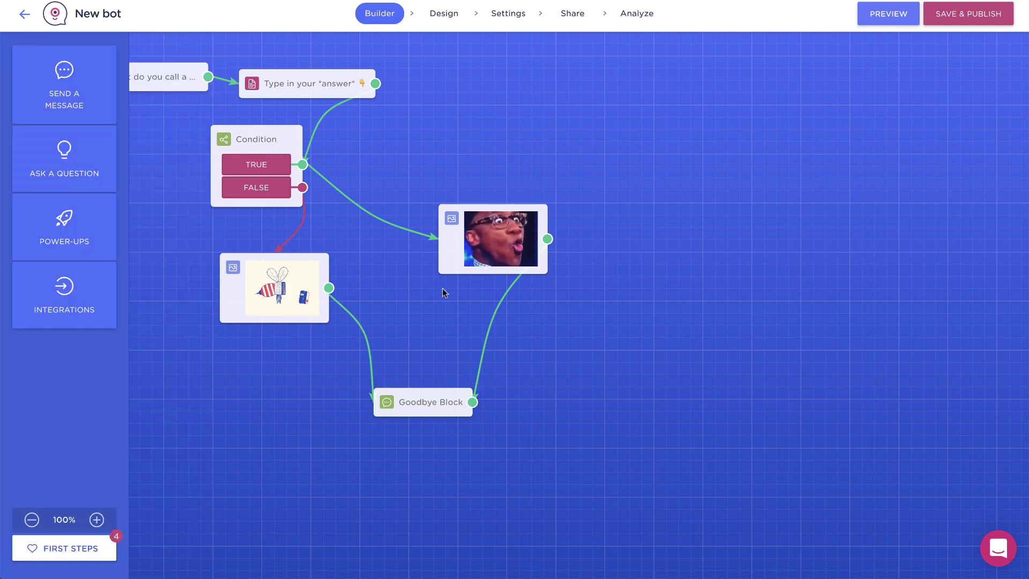
scroll(443, 290, left, 5)
scroll(443, 289, up, 1)
scroll(443, 290, left, 3)
scroll(444, 290, up, 2)
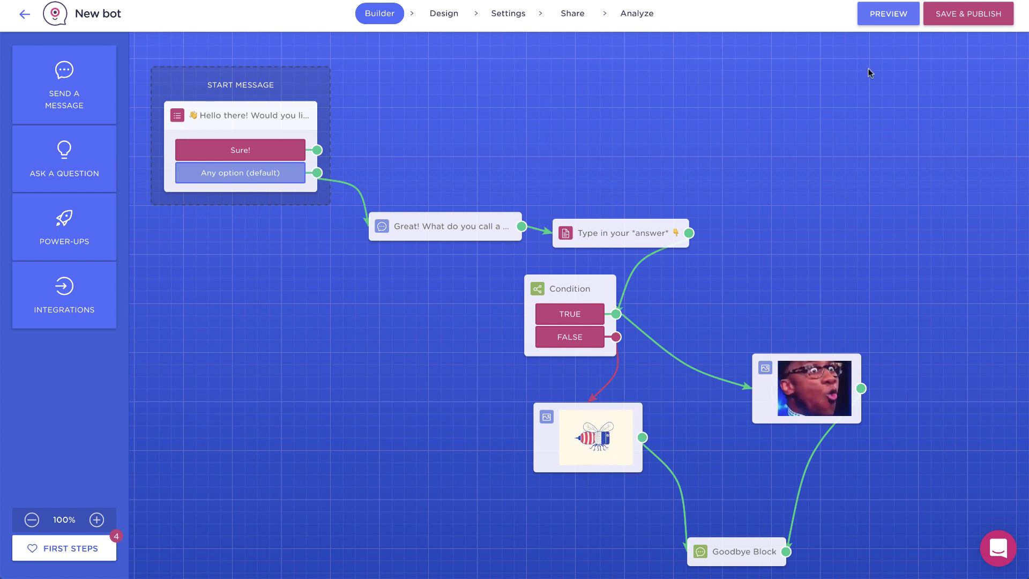
Step: Preview the bot, answer Sure! then the wrong answer don'tknow, and restart the chat
click(888, 16)
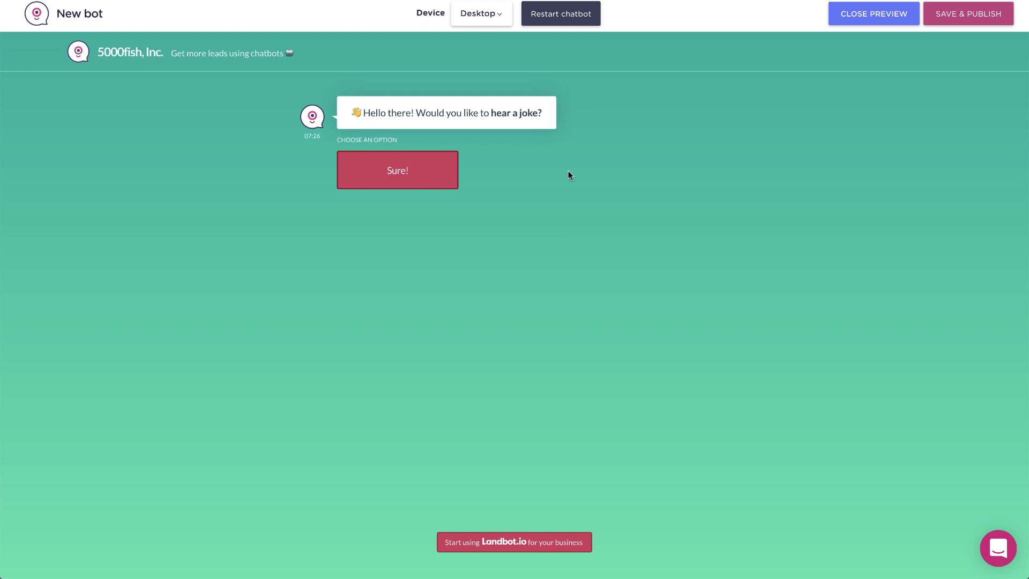
click(393, 178)
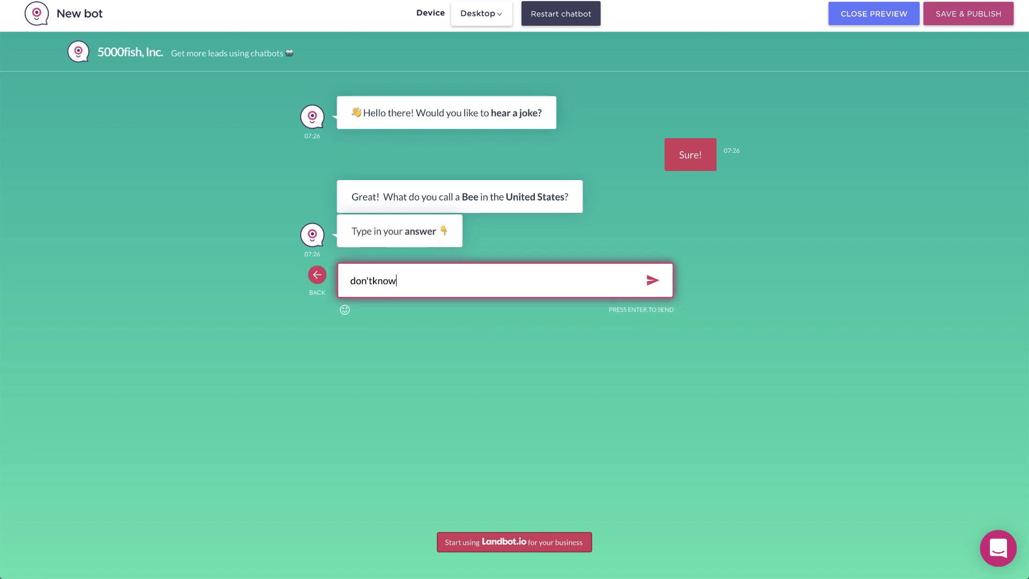
key(Return)
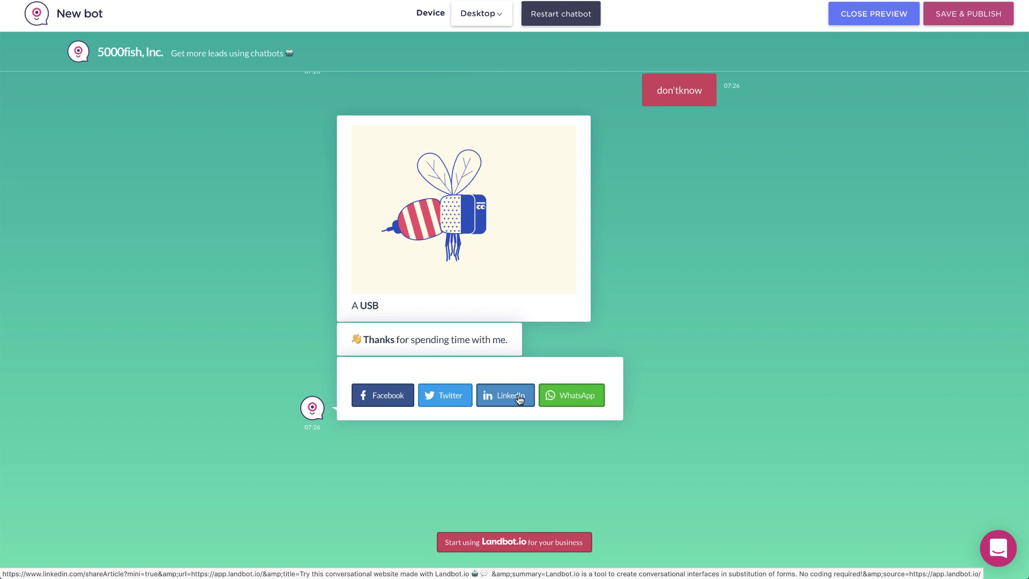
click(557, 21)
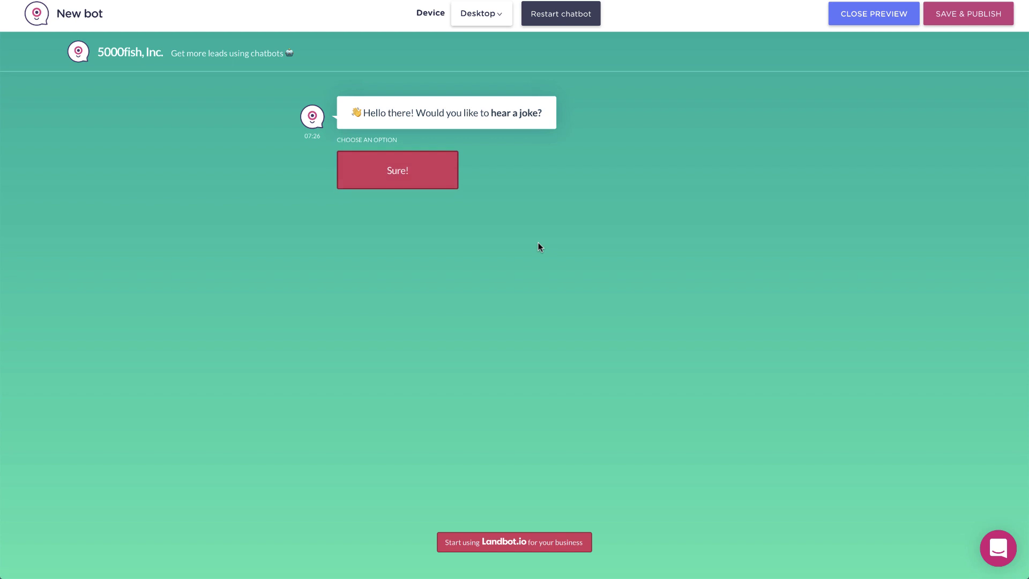
Step: Rerun the preview with Sure! and the correct answer Usb, then close the preview
click(391, 170)
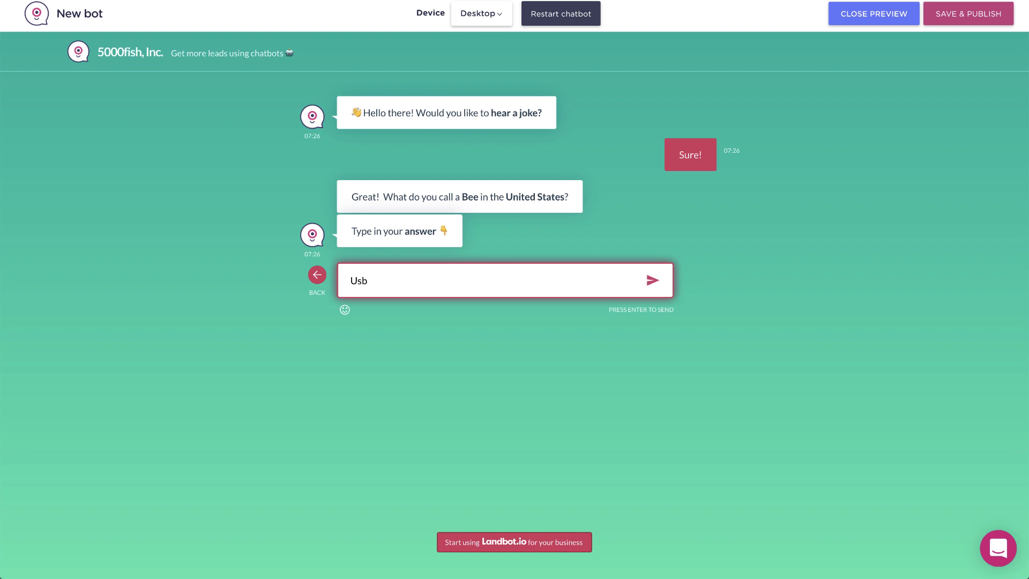
key(Return)
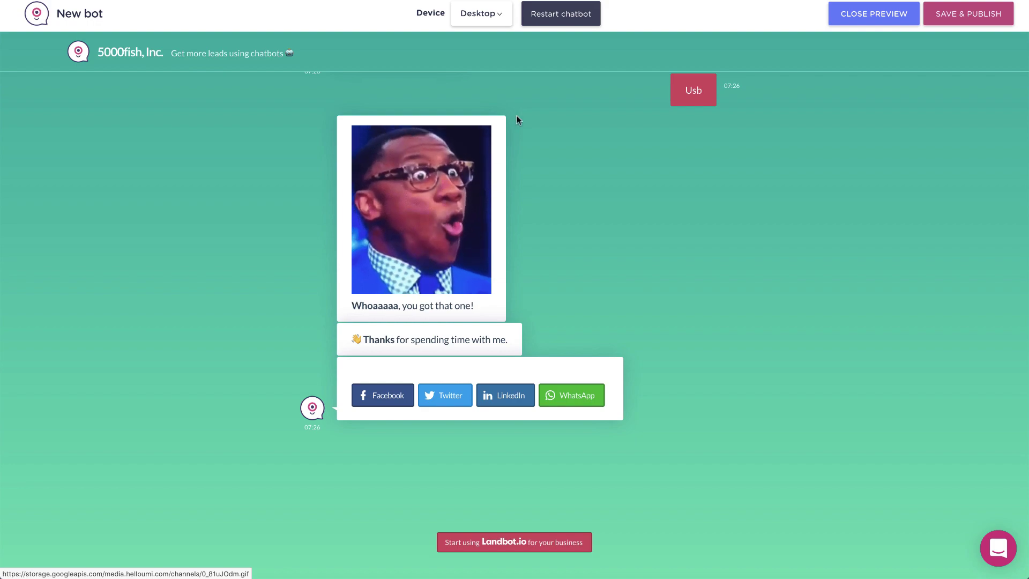
click(852, 14)
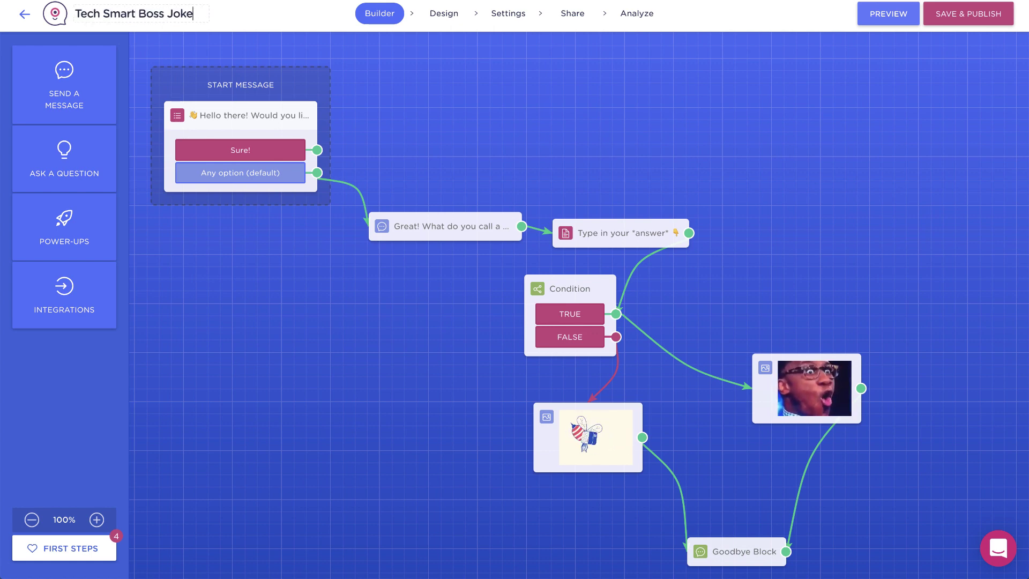
Step: Rename the bot to 'Tech Smart Boss Joke Bot' and save and publish it
text(Bot)
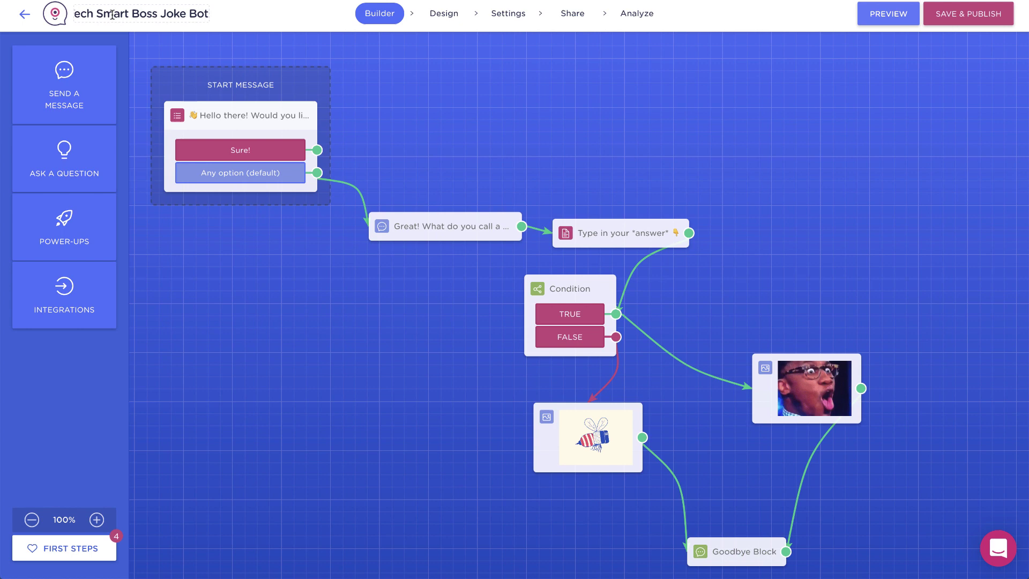
click(978, 17)
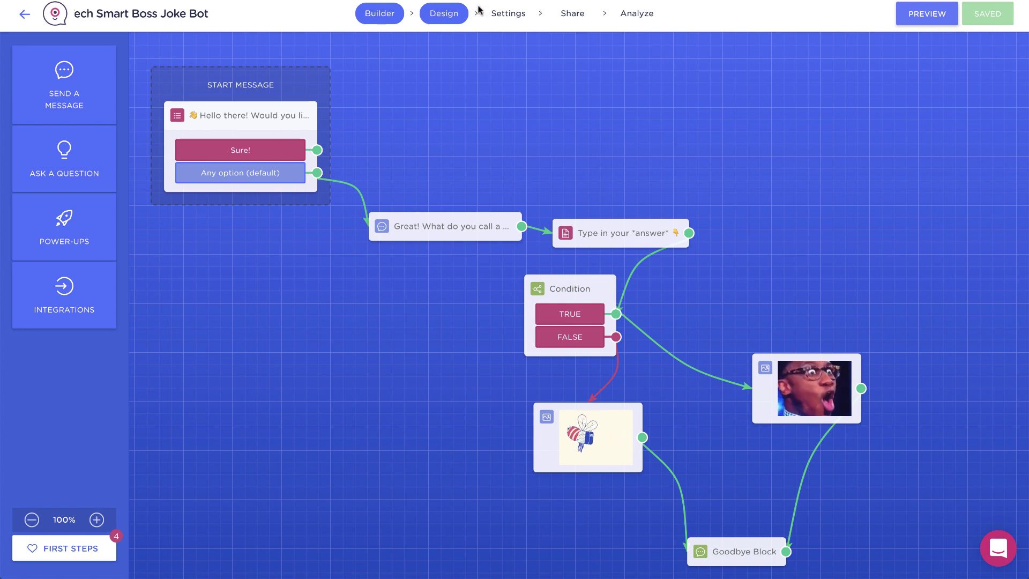
Step: Go to the Share step and open the Embed into your website code page
click(578, 18)
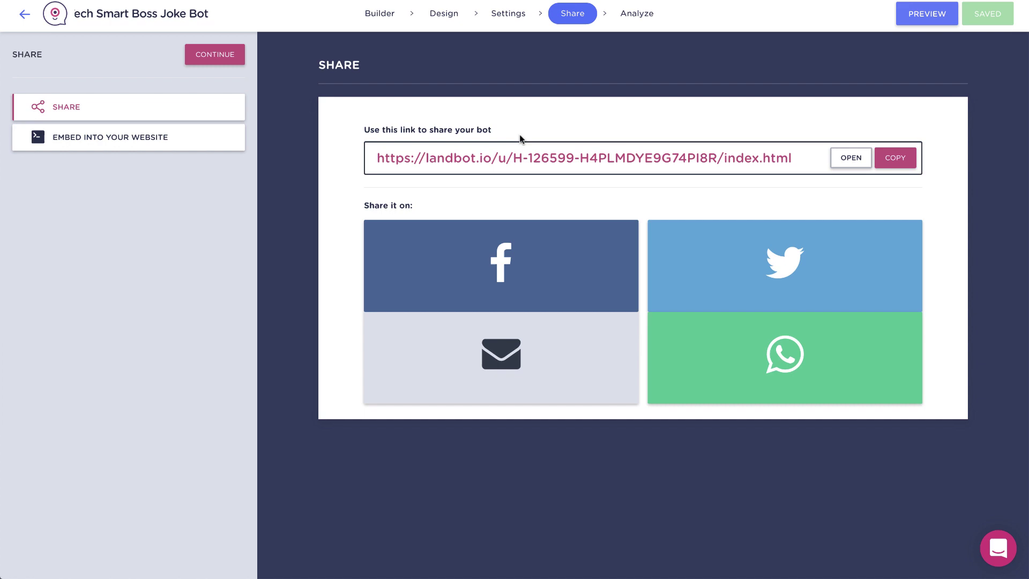
click(116, 138)
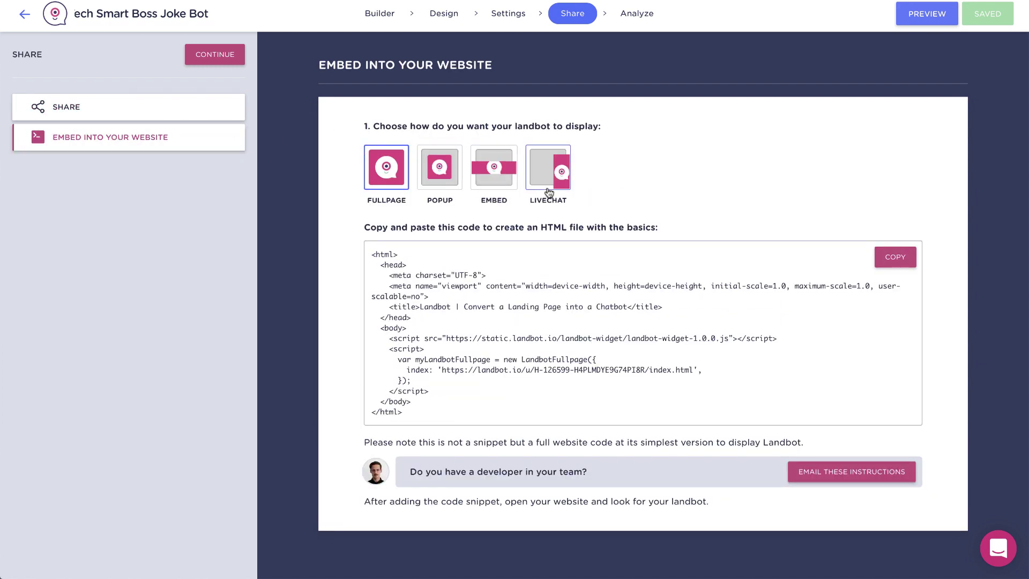
Step: Choose Livechat with proactive message 'Hello there! Would you like to hear a joke?' and copy the code
click(549, 188)
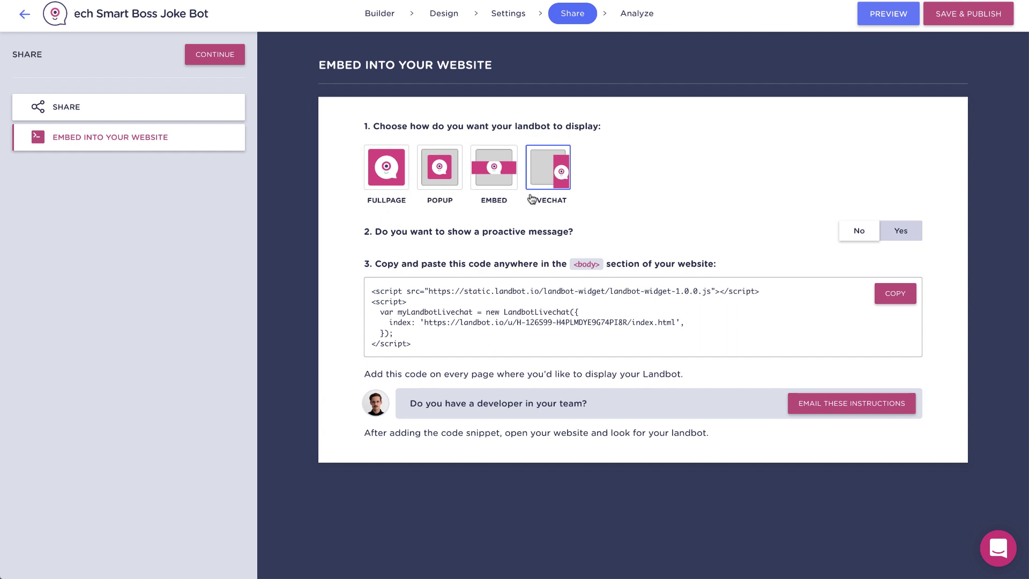
click(903, 241)
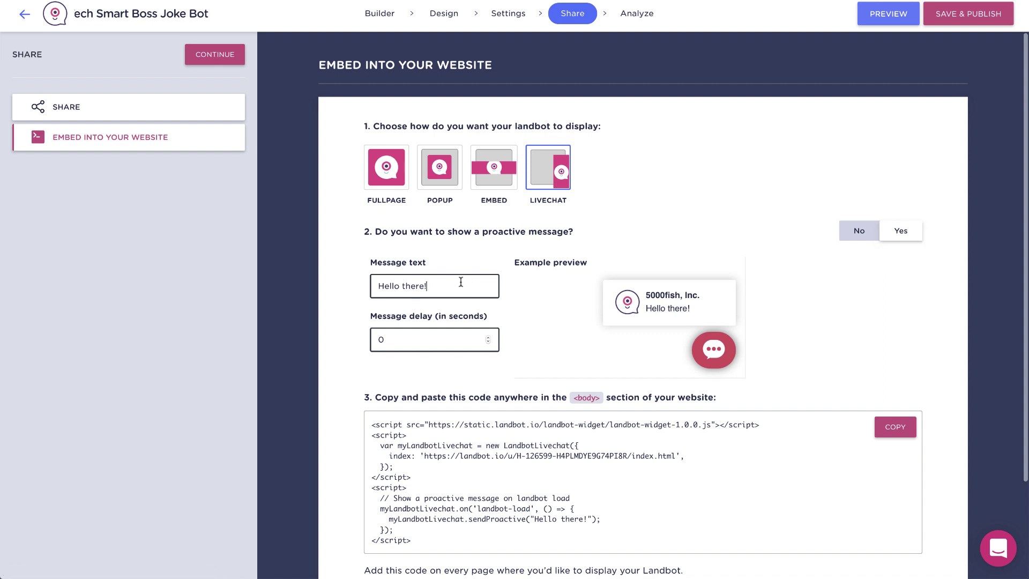
text(Would you like to he)
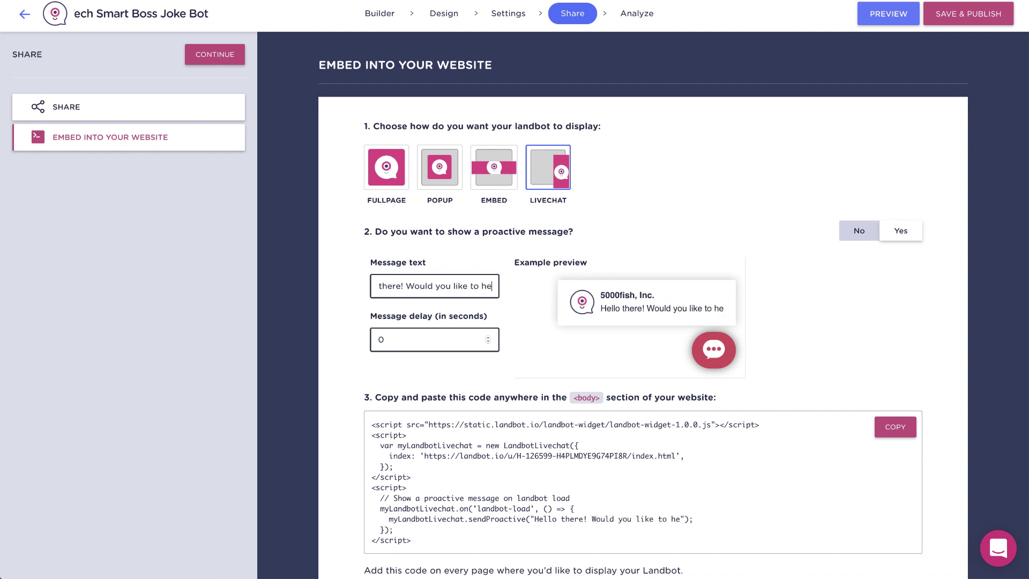
text(ar a joke?)
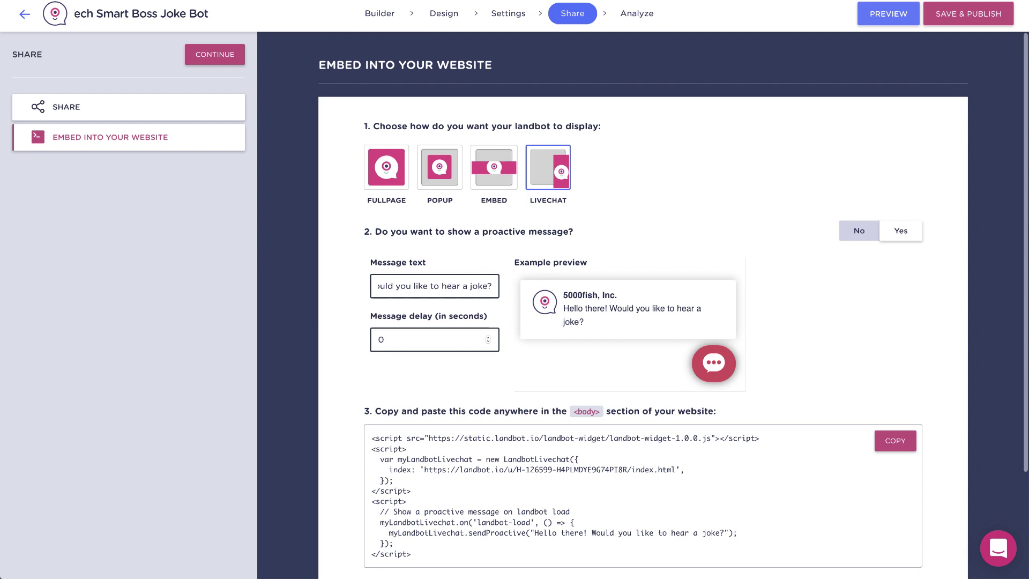
scroll(512, 351, down, 1)
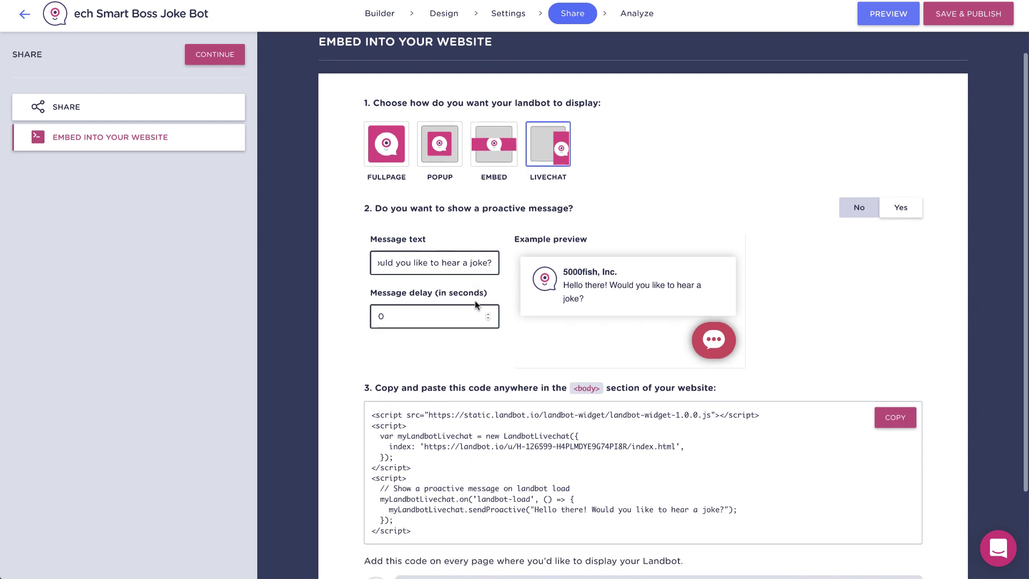
scroll(538, 315, down, 4)
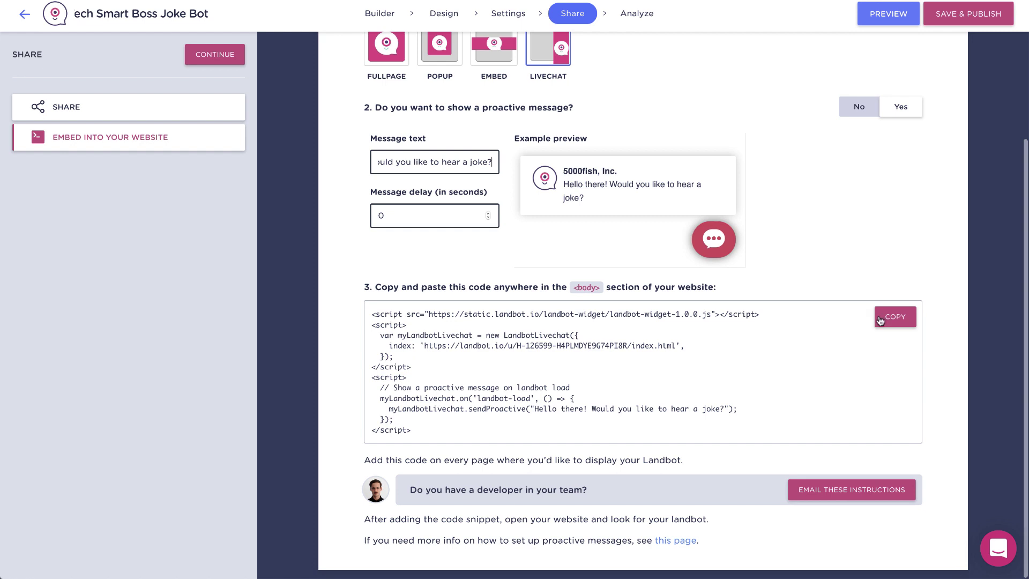
click(880, 321)
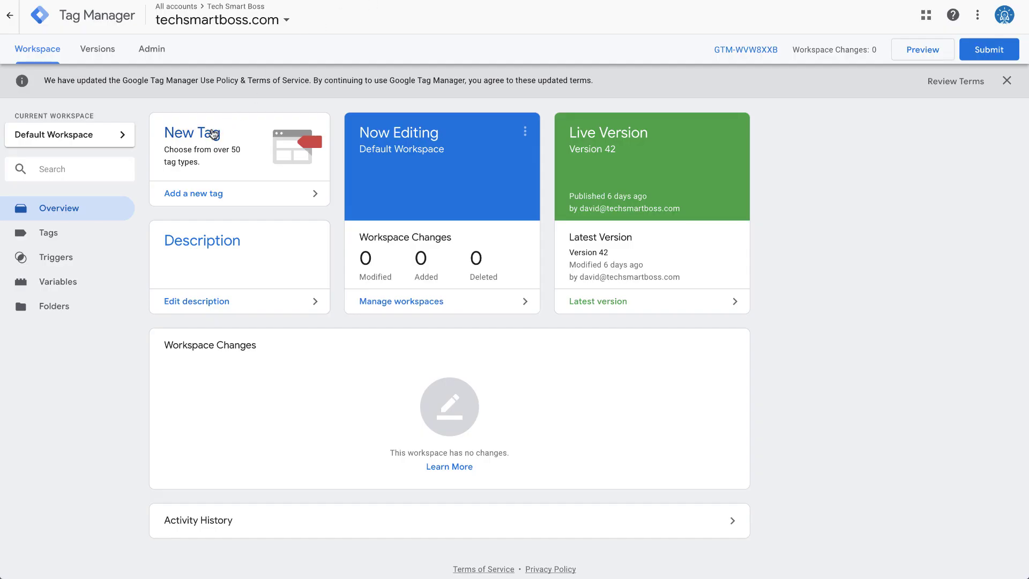
Step: Create a Custom HTML tag named Joke Bot containing the pasted Landbot livechat script
click(205, 135)
click(298, 16)
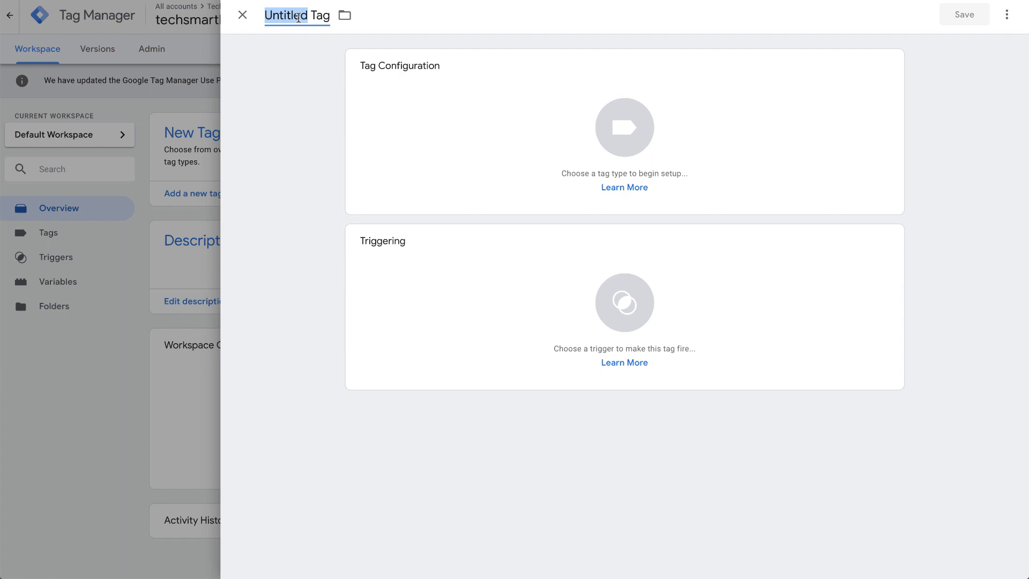
text(Joke Bot)
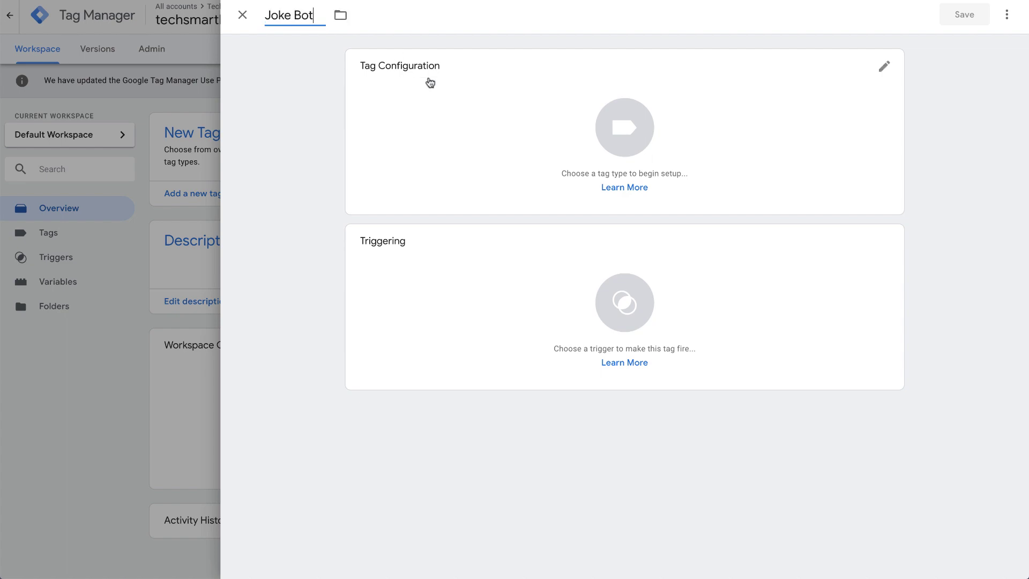
click(430, 82)
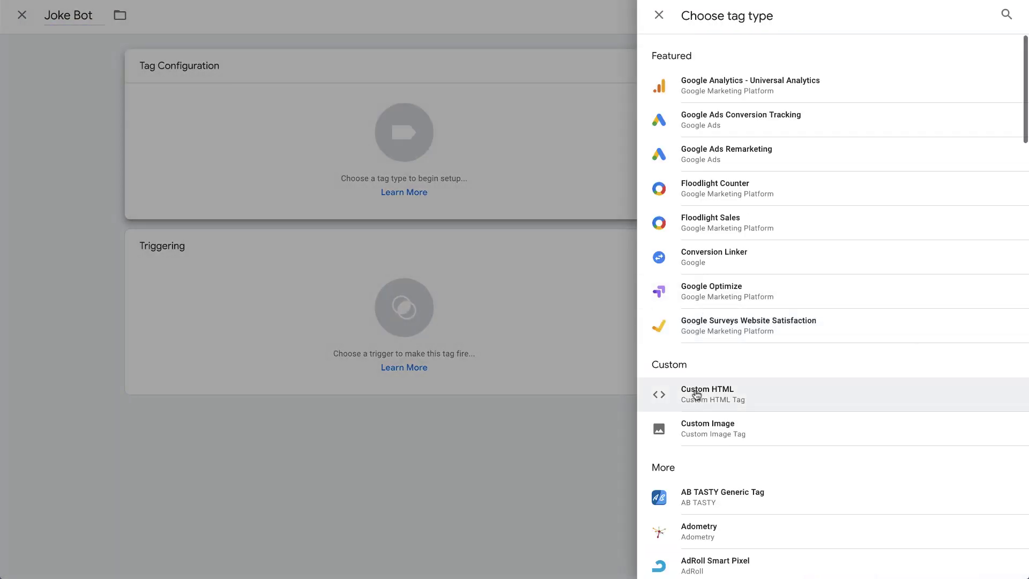
click(696, 396)
key(ctrl+v)
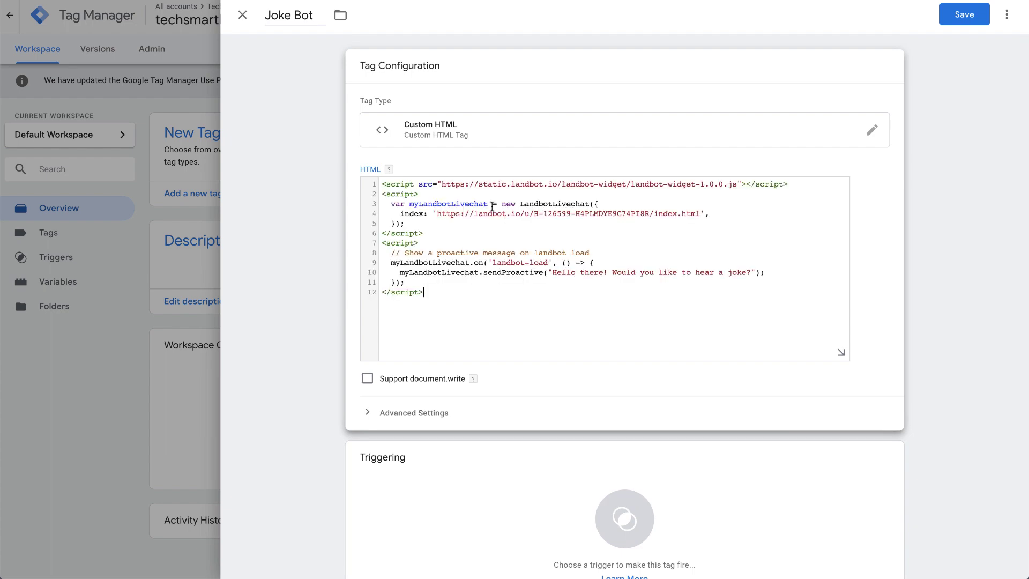
Step: Set the Joke Bot tag to fire on All Pages and save it
scroll(506, 315, down, 1)
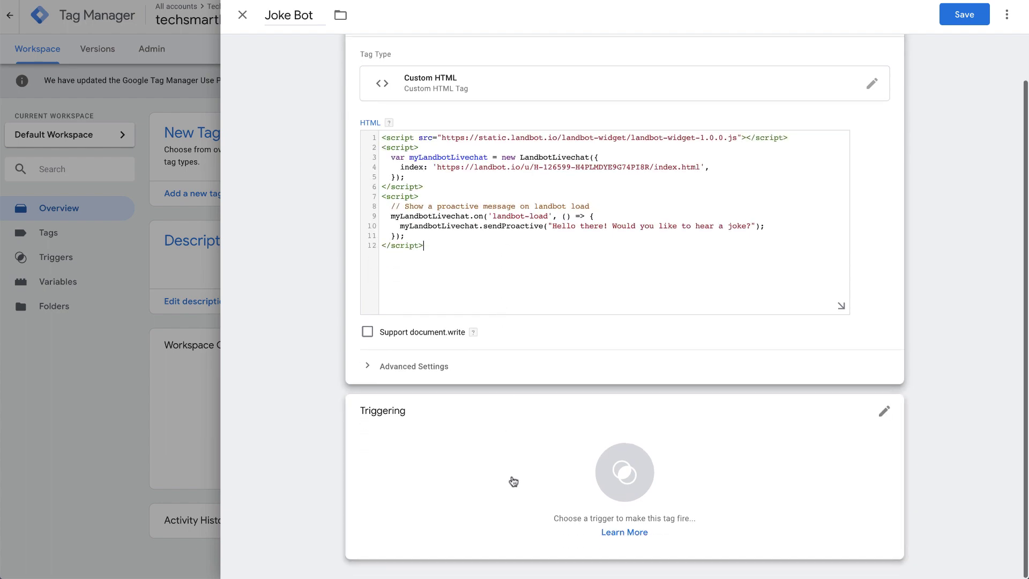
click(522, 447)
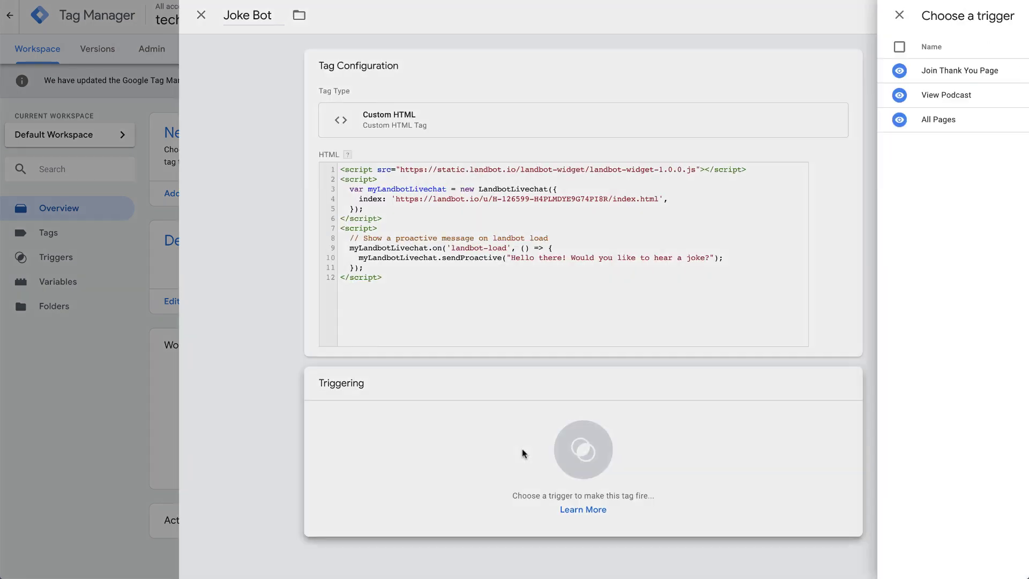
click(284, 120)
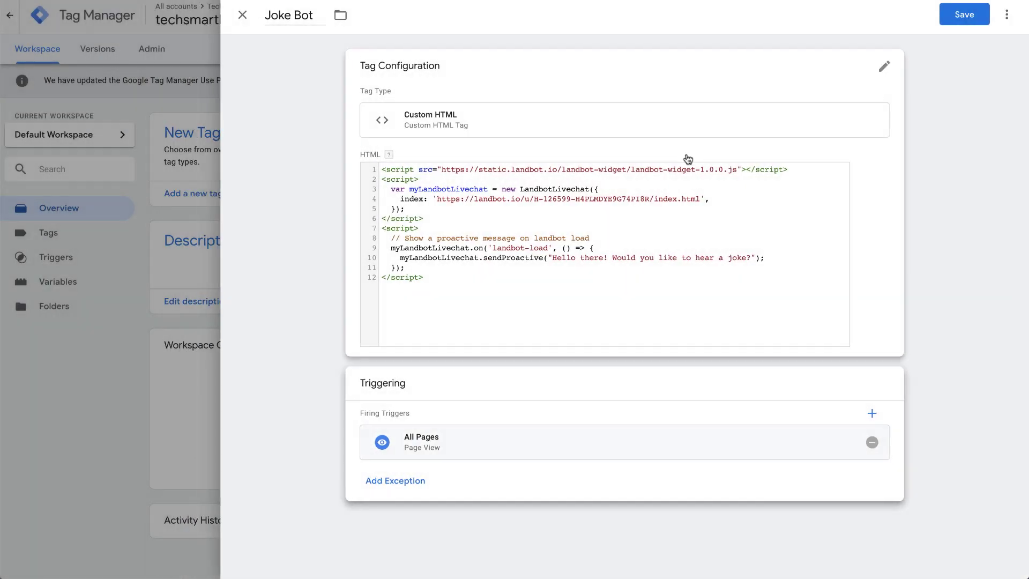
click(957, 21)
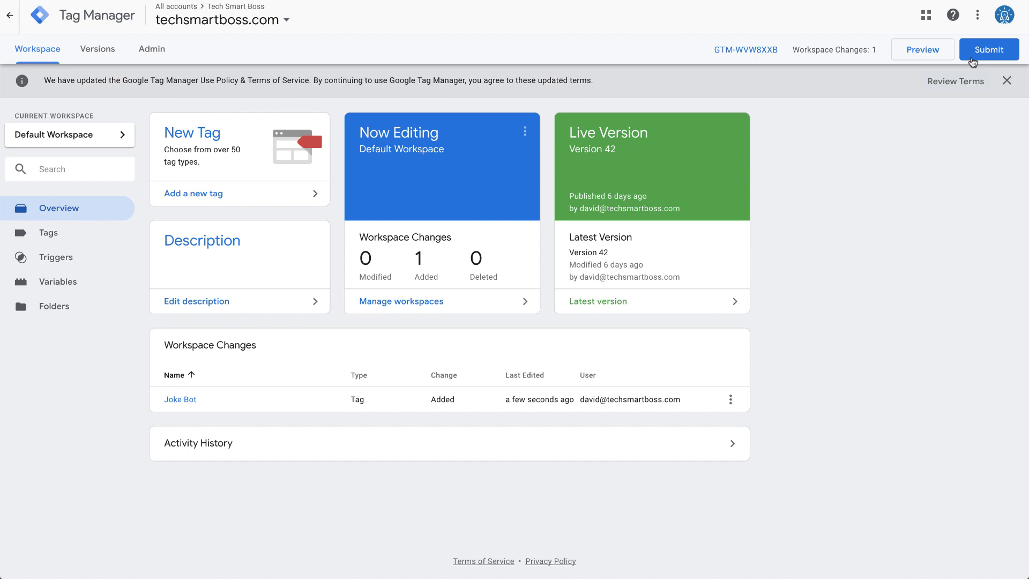
click(973, 54)
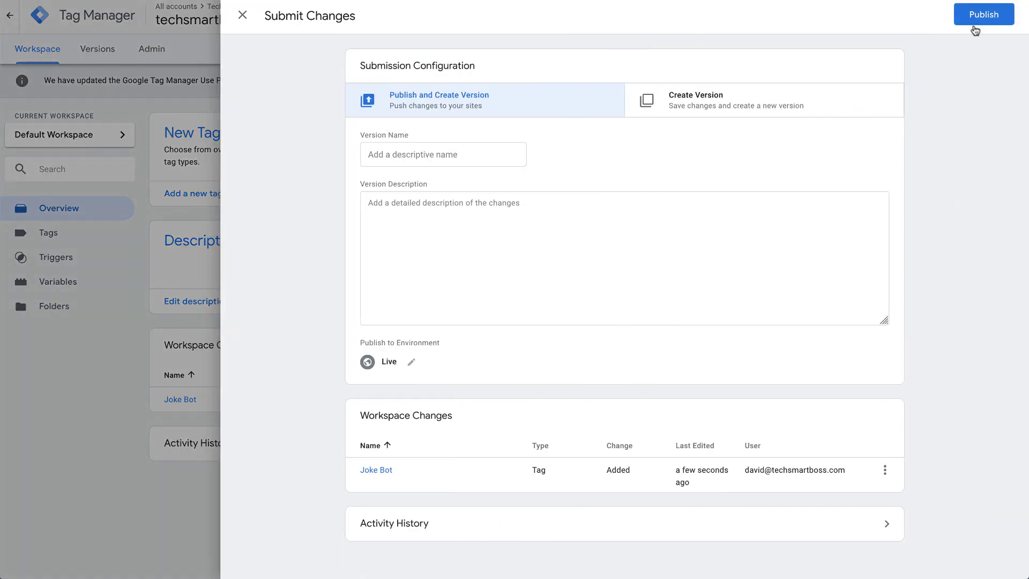
click(974, 21)
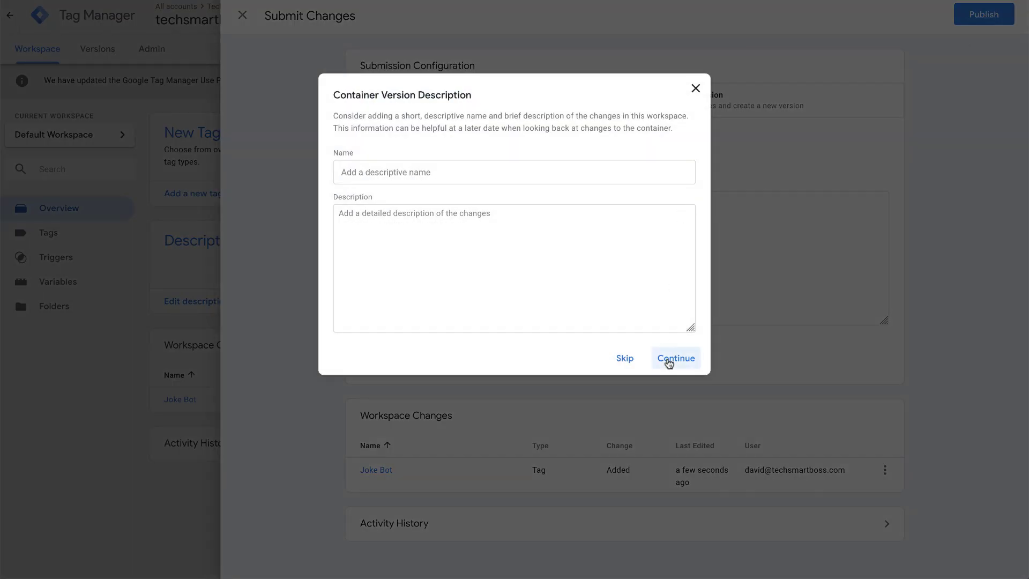
click(669, 358)
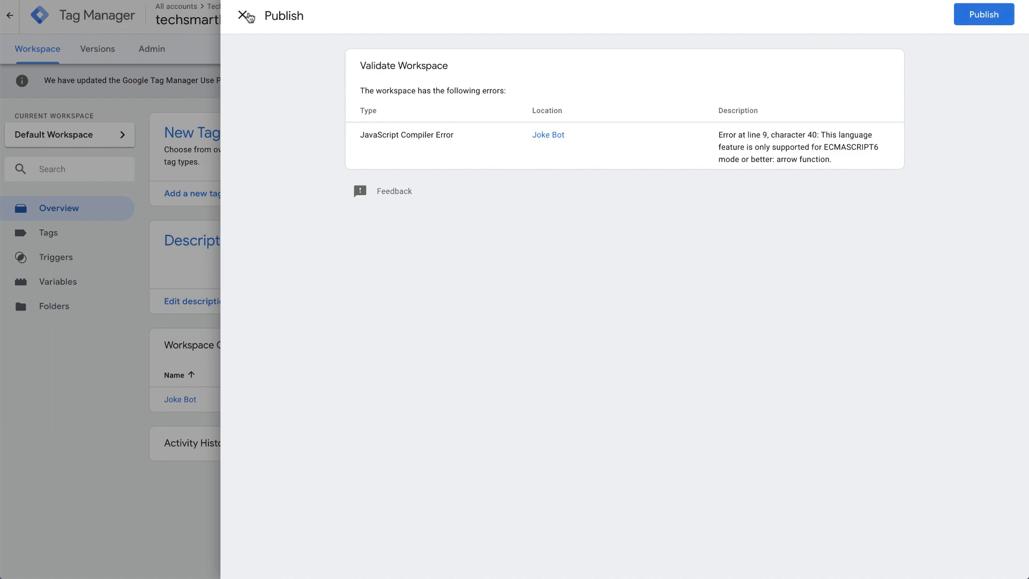
click(243, 15)
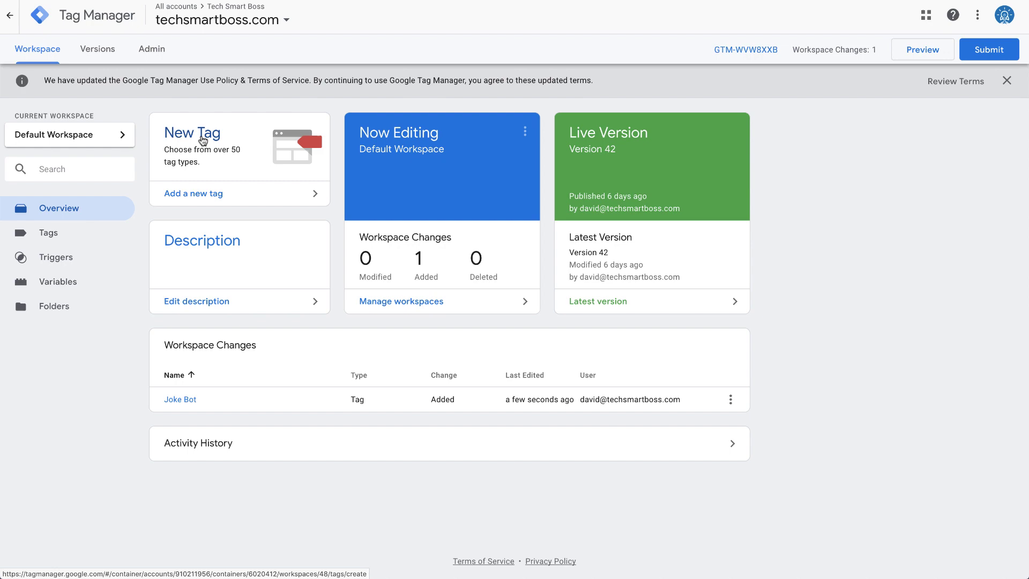
Step: Discard the empty new tag, open the Joke Bot tag, and select its Landbot bot ID in the HTML
click(203, 139)
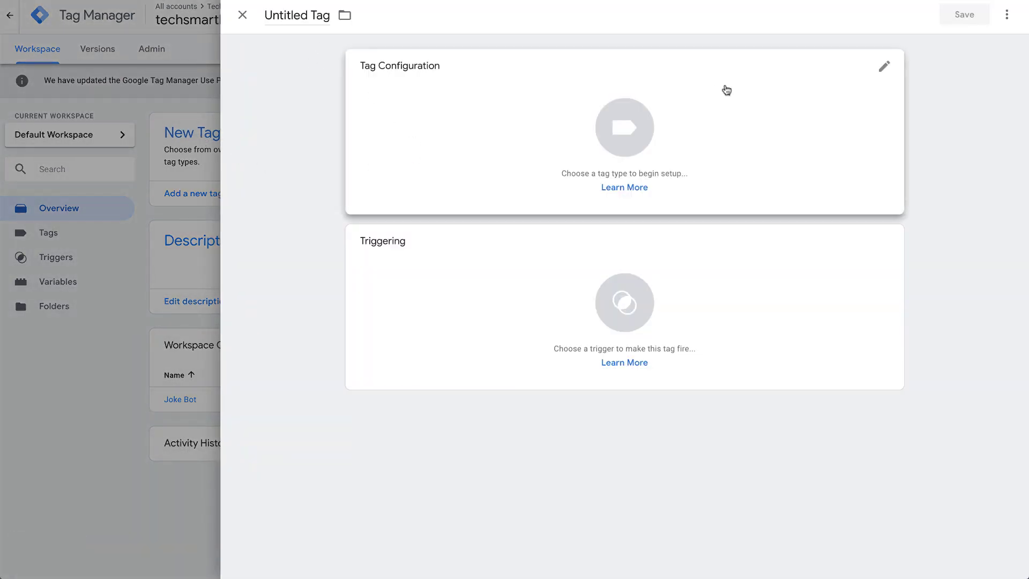
click(47, 233)
click(50, 236)
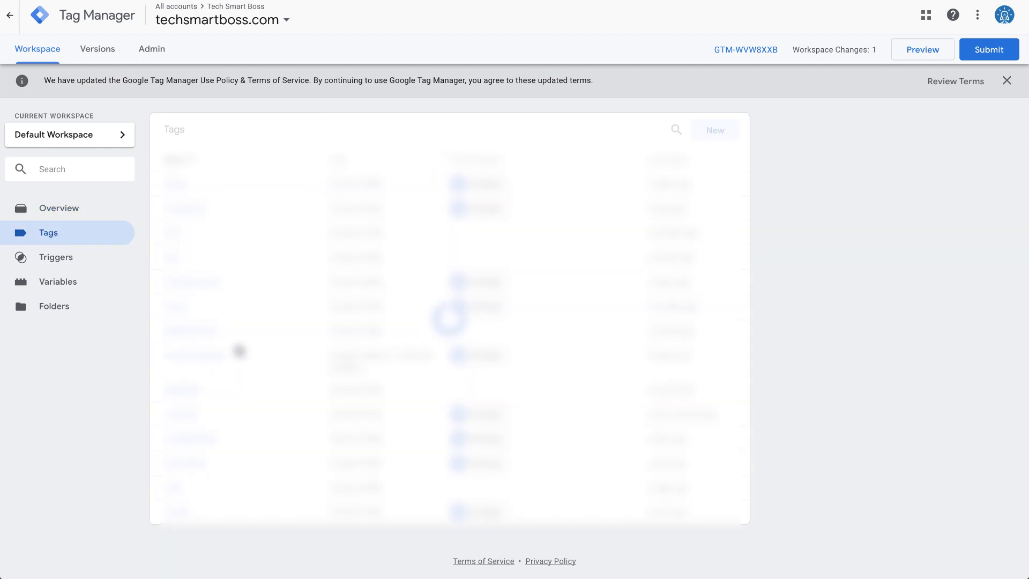
click(363, 183)
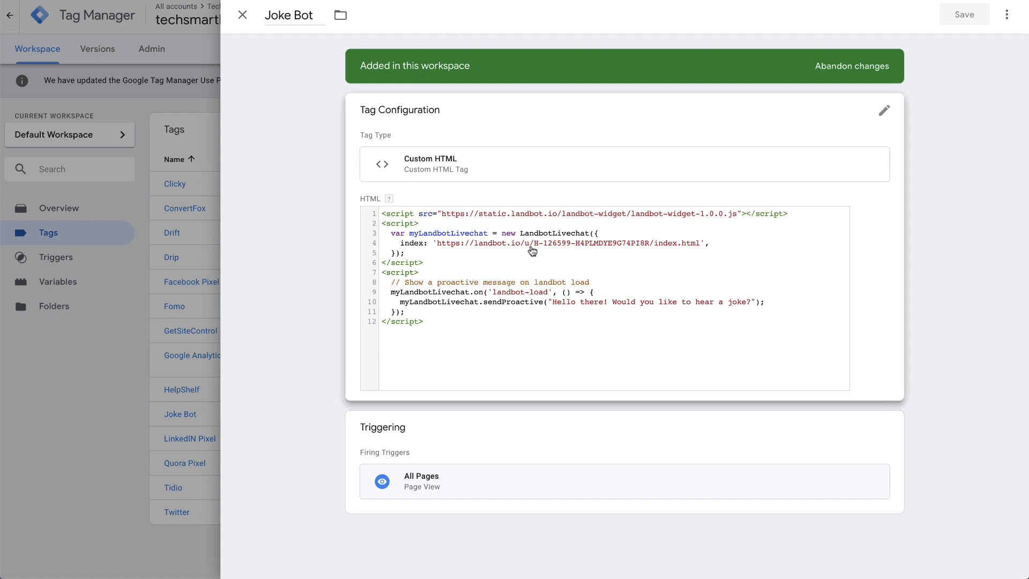
click(531, 246)
drag(549, 232, 652, 230)
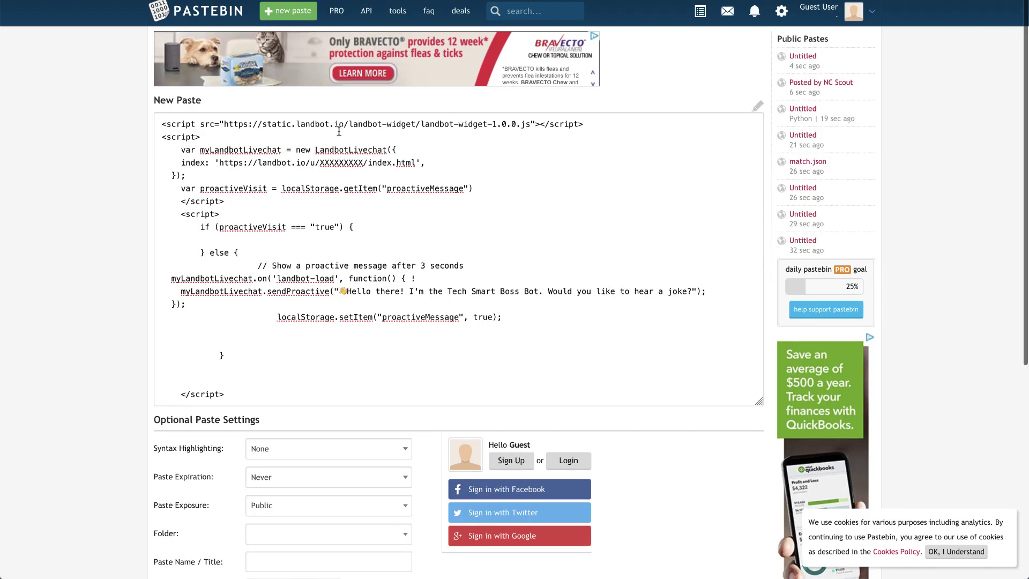
Step: Replace the XXXXXXXX placeholder in the Pastebin script's URL with the real bot ID and select the whole script
drag(332, 163, 359, 162)
key(ctrl+v)
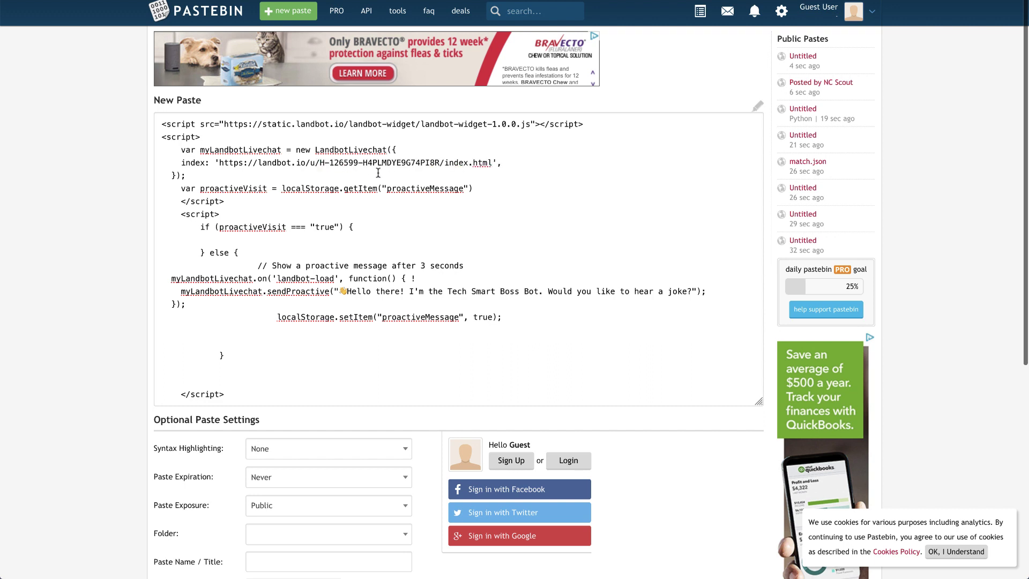
drag(163, 123, 325, 447)
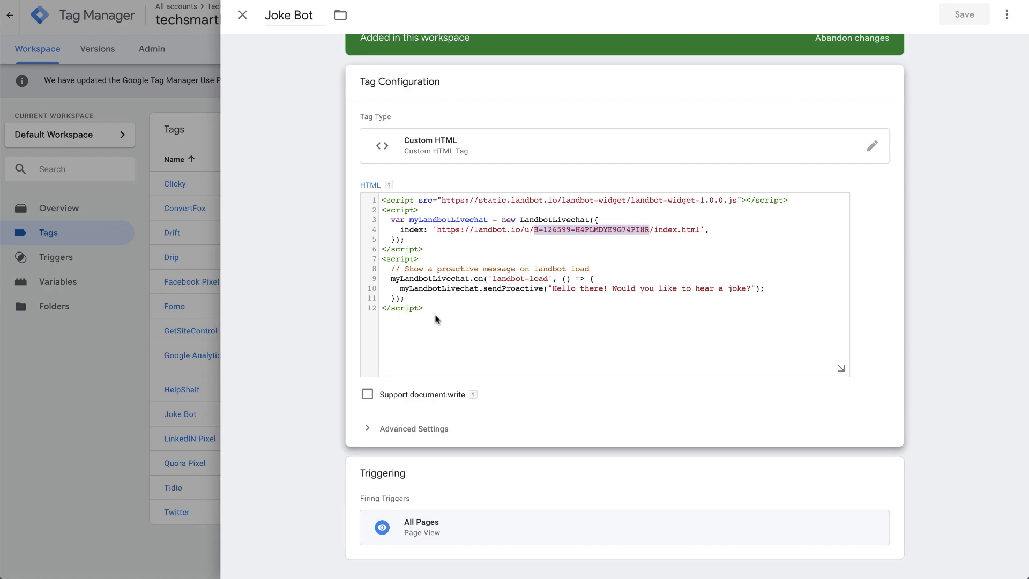
Step: Replace the Joke Bot tag's HTML with the updated Pastebin script and save the tag
click(437, 319)
key(ctrl+a)
key(BackSpace)
key(ctrl+v)
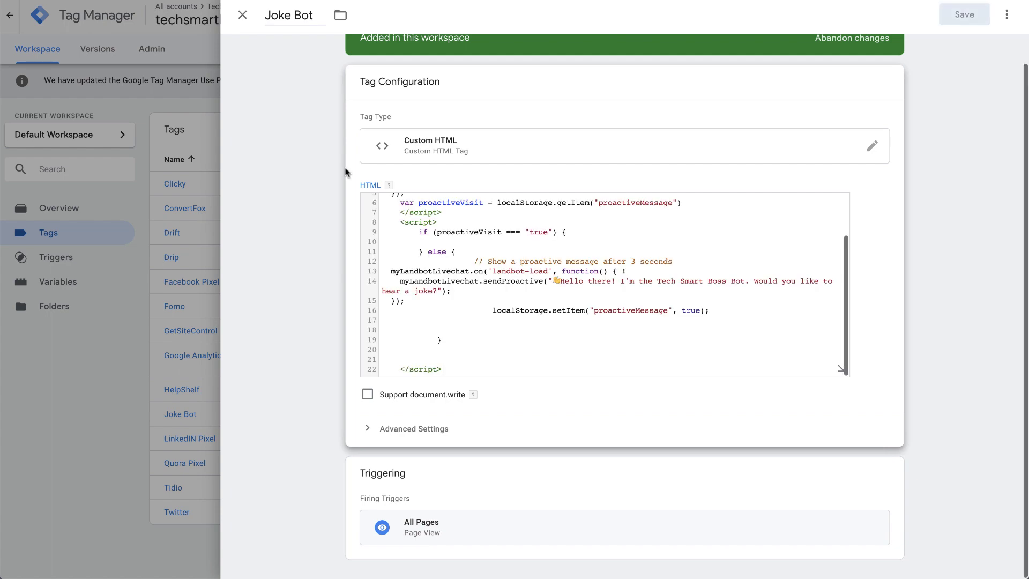
click(968, 21)
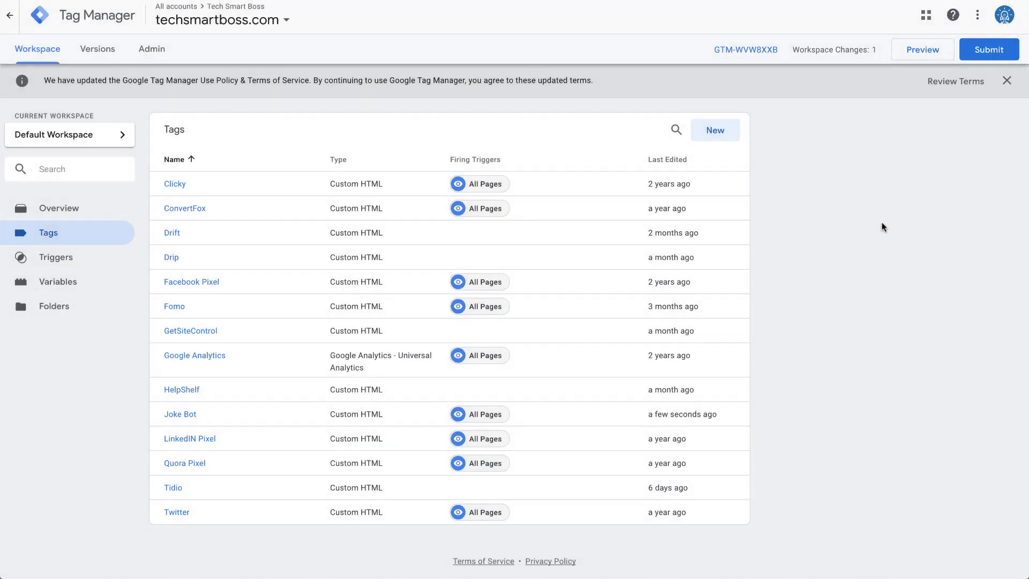
Step: Submit and publish the workspace changes as a new version without a description
click(990, 50)
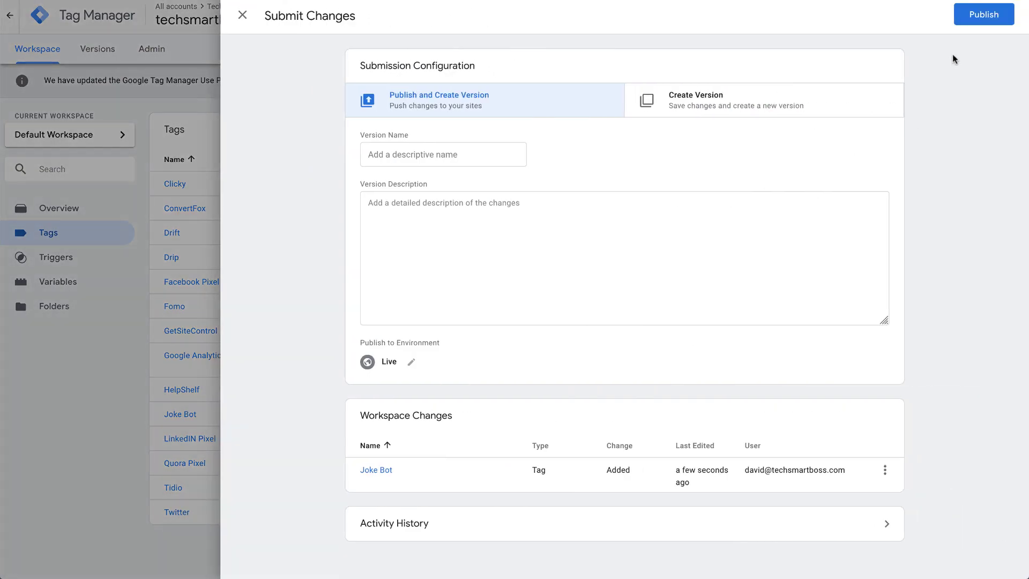
click(984, 21)
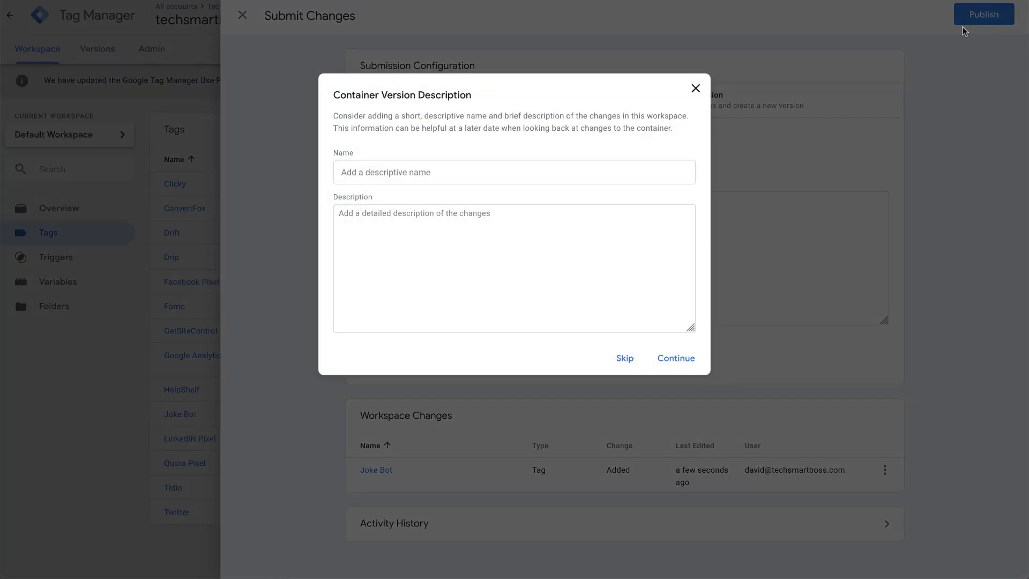
click(681, 358)
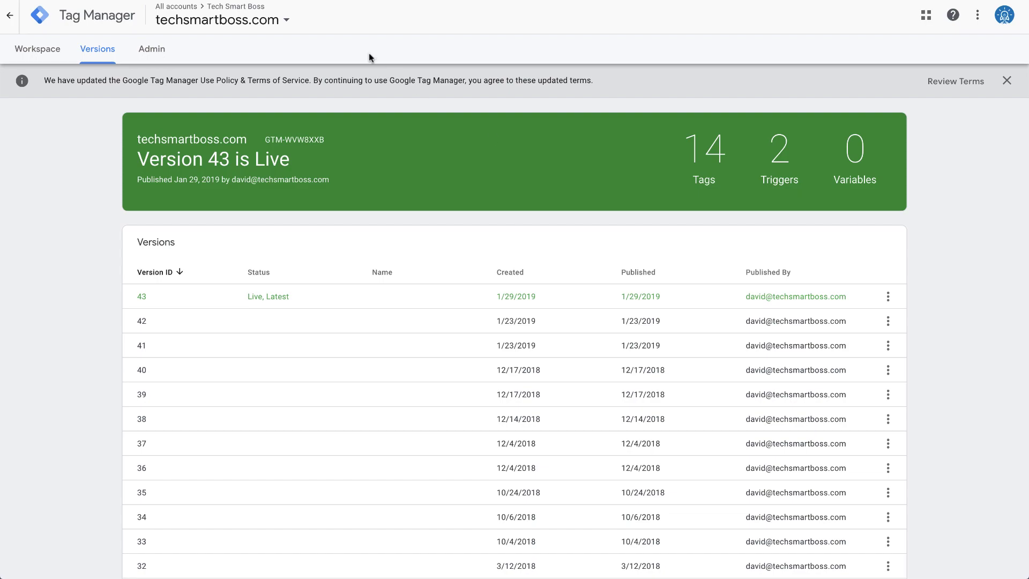
Step: On techsmartboss.com, open the chat from the greeting popup and answer Sure! to hear a joke
click(385, 4)
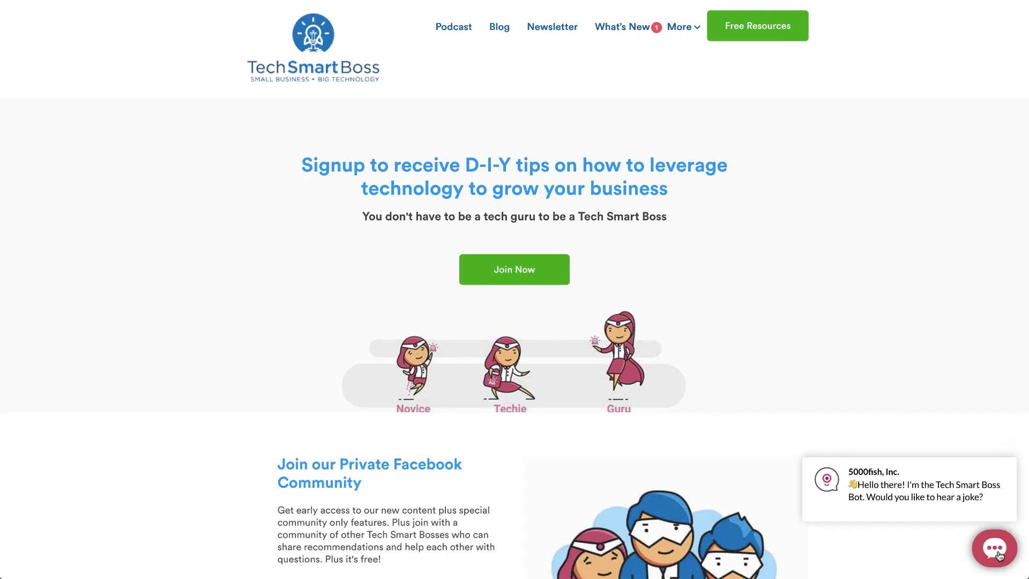
click(829, 485)
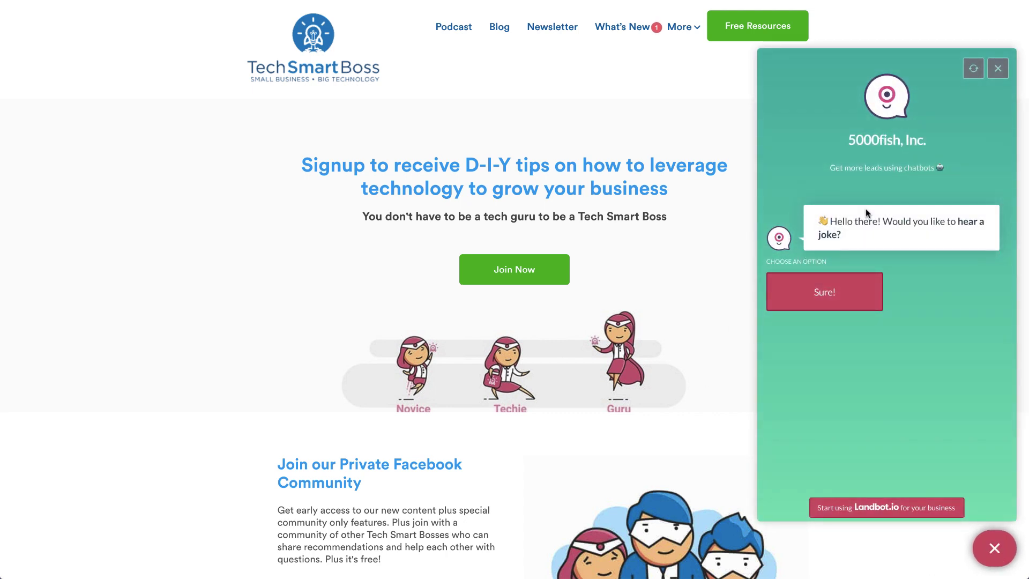
click(820, 289)
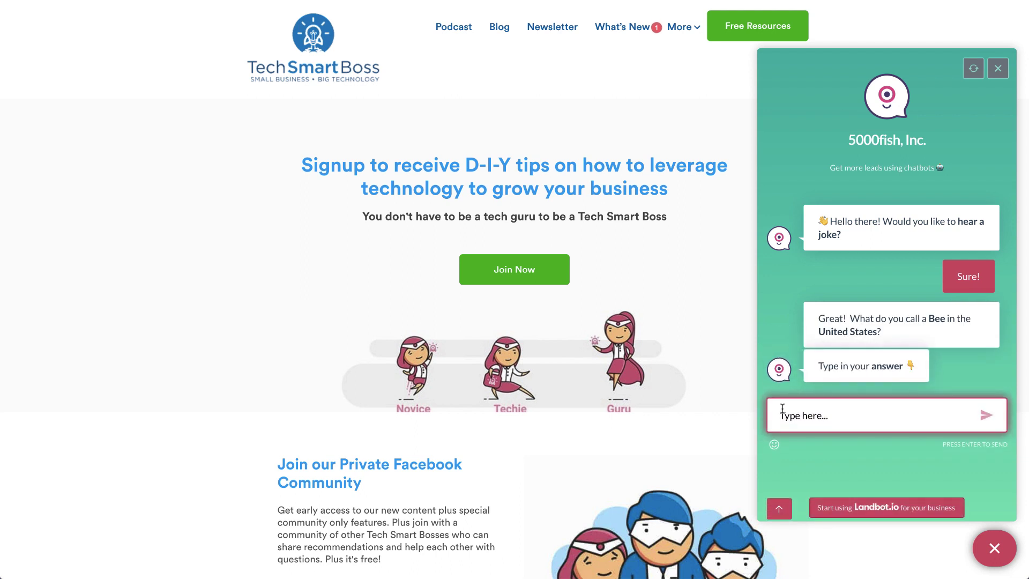
Step: Send USBEE as the joke's answer, then close the chat window
text(USBEE)
key(Return)
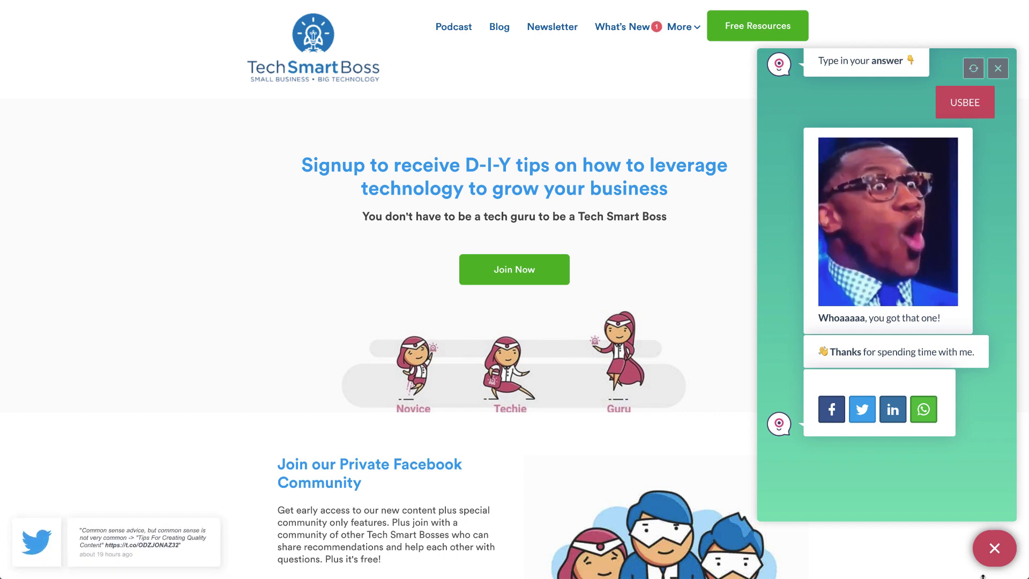
click(993, 558)
mouse_move(361, 2)
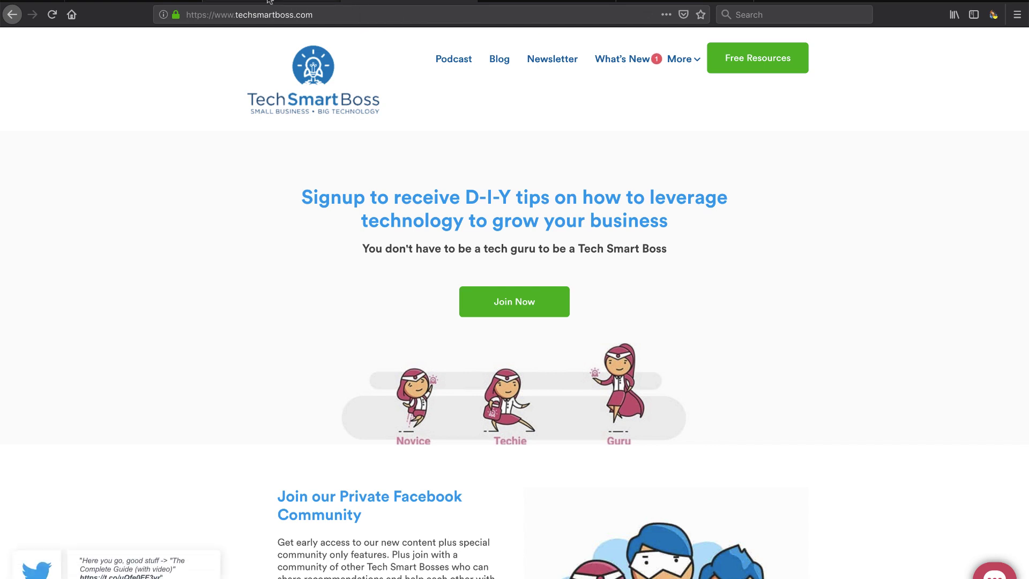
Step: Switch back to the landbot.io home page in the first browser tab
click(146, 3)
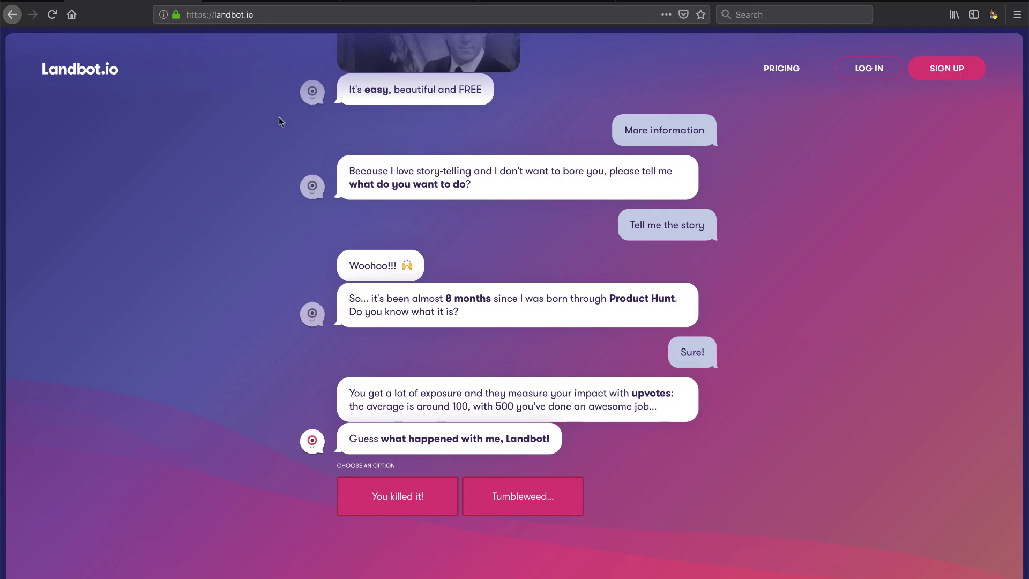